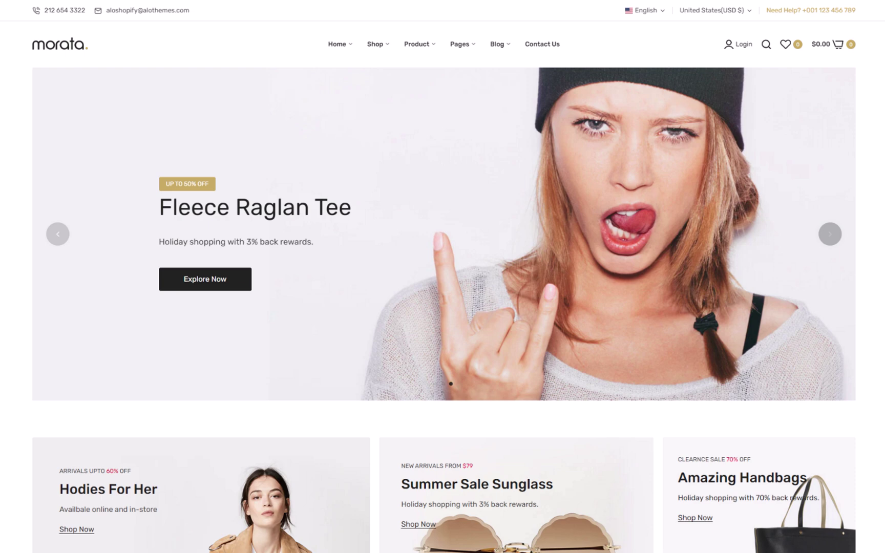
- Load themescode.com/shopify in Chrome to reach Shopify's homepage and its free-trial offer
{"action": "scroll", "coordinate": [451, 384], "scroll_direction": "down", "scroll_amount": 10}
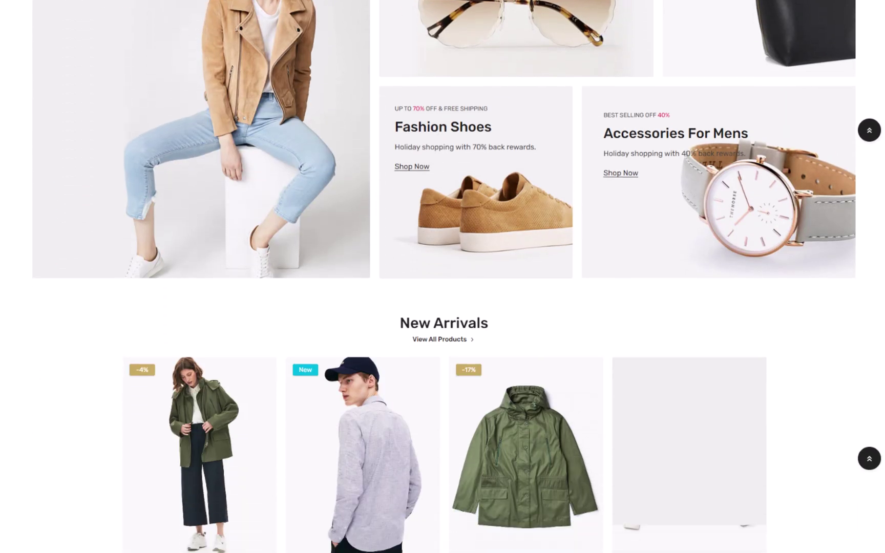
{"action": "scroll", "coordinate": [442, 277], "scroll_direction": "down", "scroll_amount": 10}
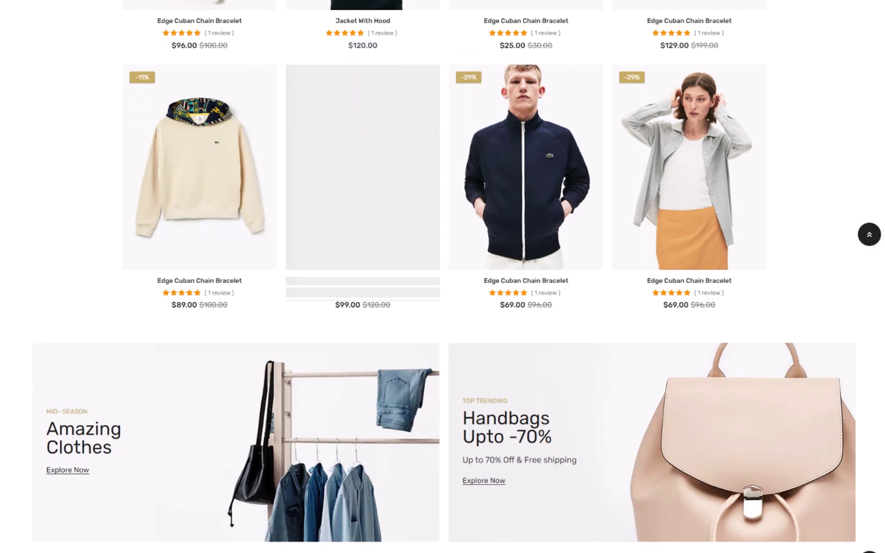
{"action": "scroll", "coordinate": [443, 276], "scroll_direction": "down", "scroll_amount": 10}
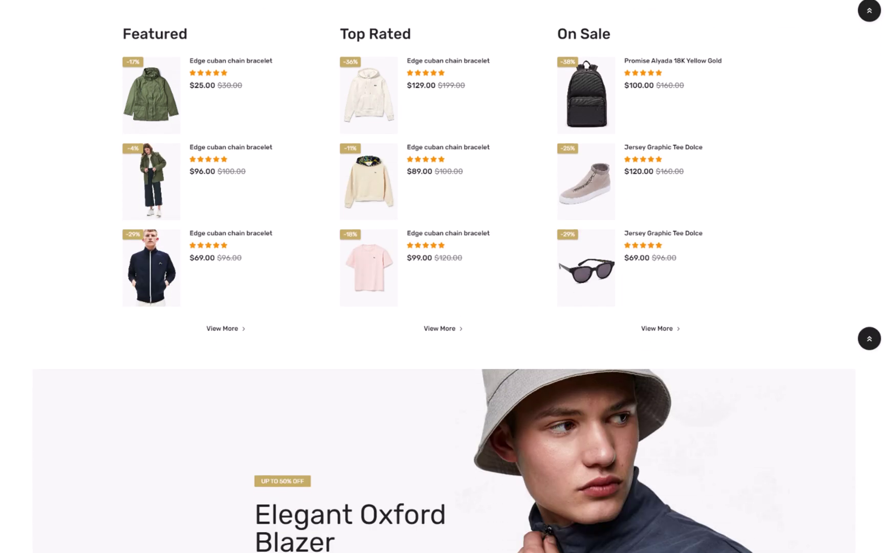
{"action": "scroll", "coordinate": [442, 277], "scroll_direction": "down", "scroll_amount": 10}
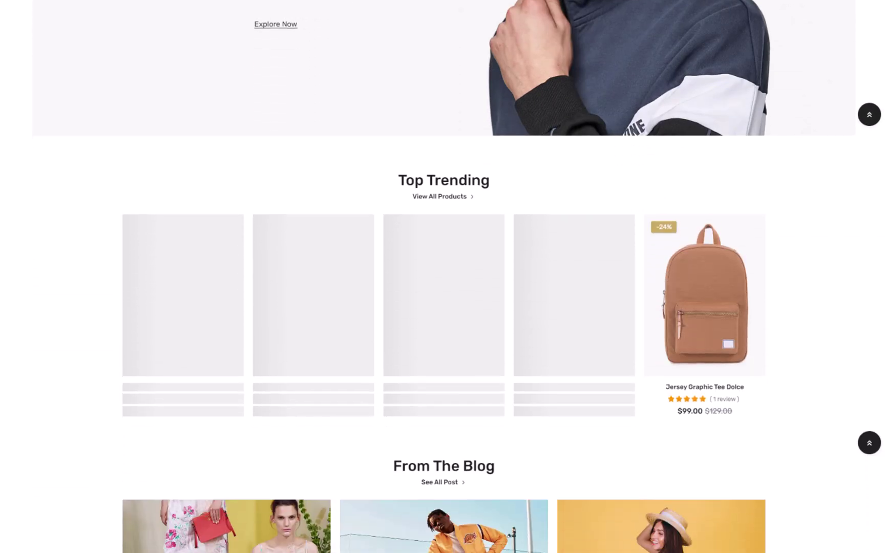
{"action": "scroll", "coordinate": [443, 276], "scroll_direction": "down", "scroll_amount": 10}
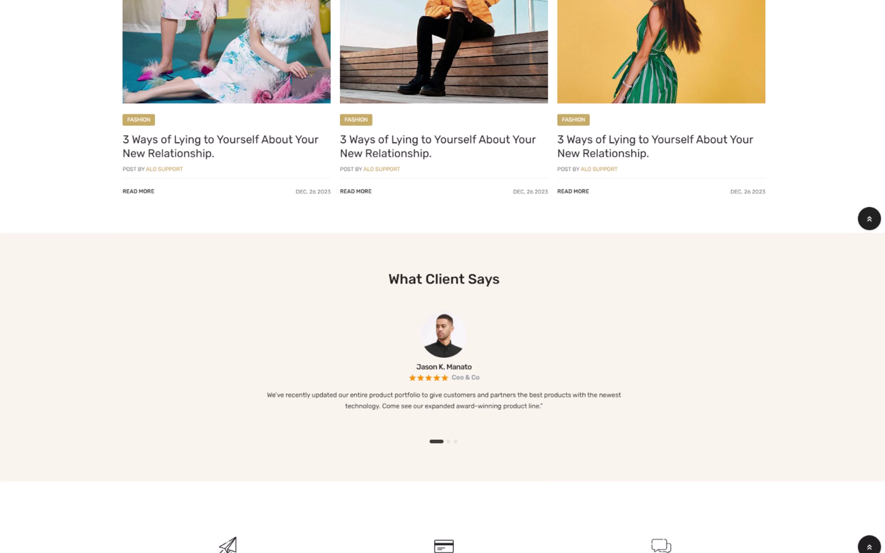
{"action": "scroll", "coordinate": [443, 277], "scroll_direction": "down", "scroll_amount": 10}
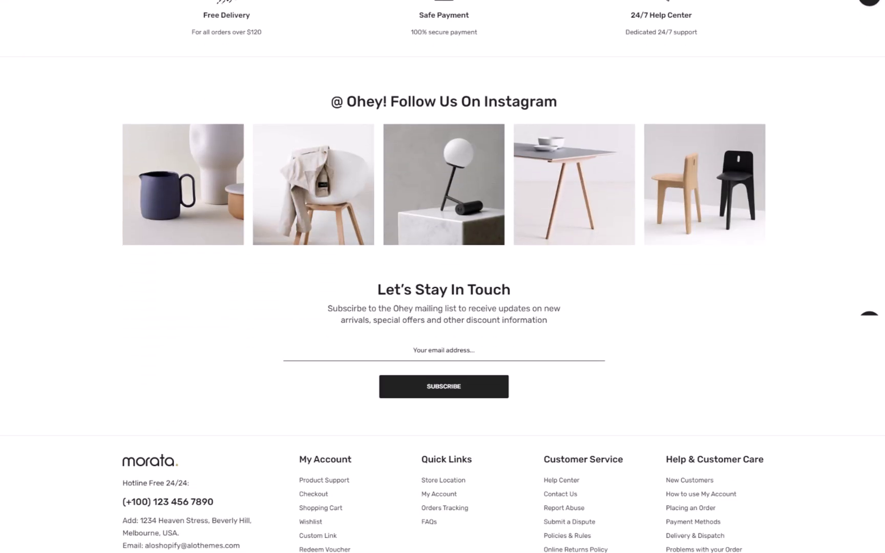
{"action": "scroll", "coordinate": [443, 277], "scroll_direction": "down", "scroll_amount": 2}
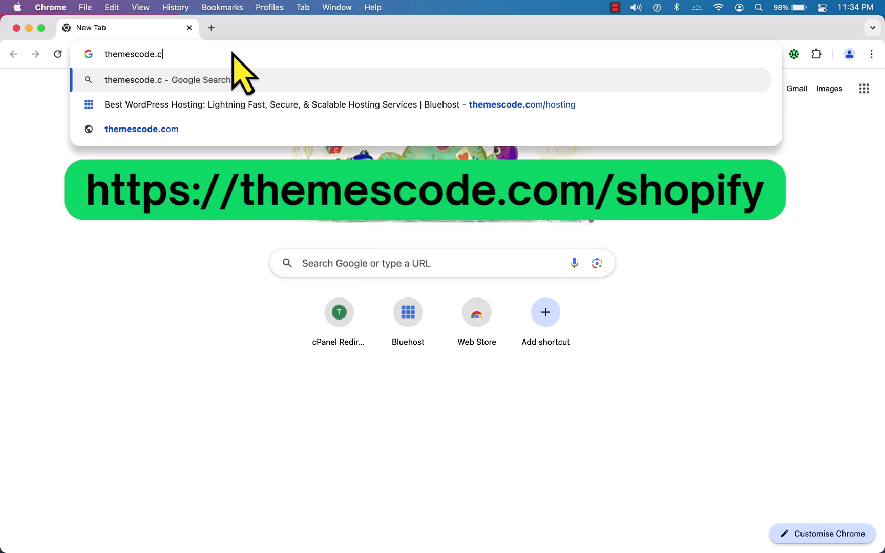
{"action": "type", "text": "om/"}
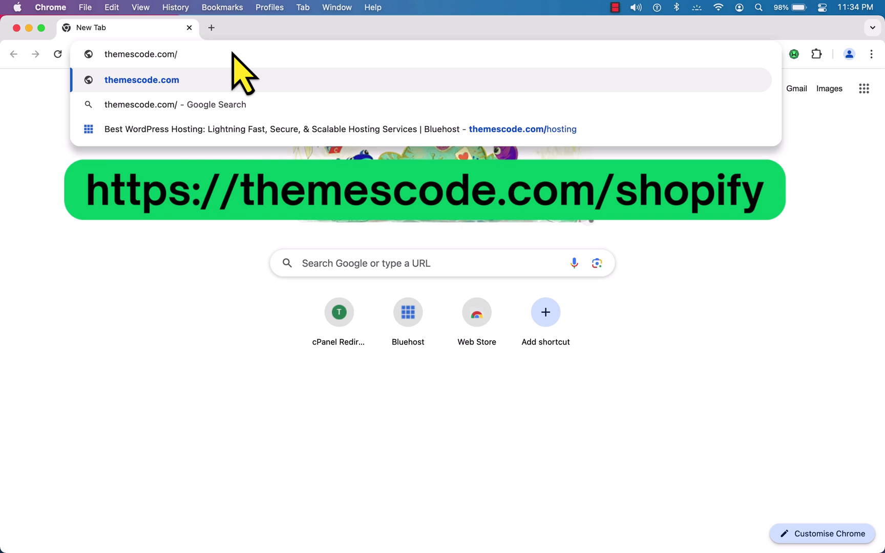
{"action": "type", "text": "shopify"}
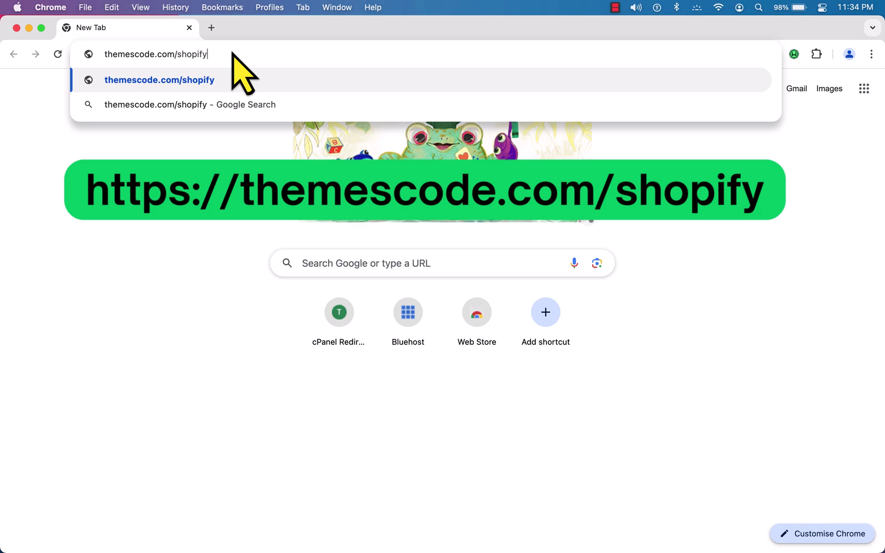
{"action": "key", "text": "Return"}
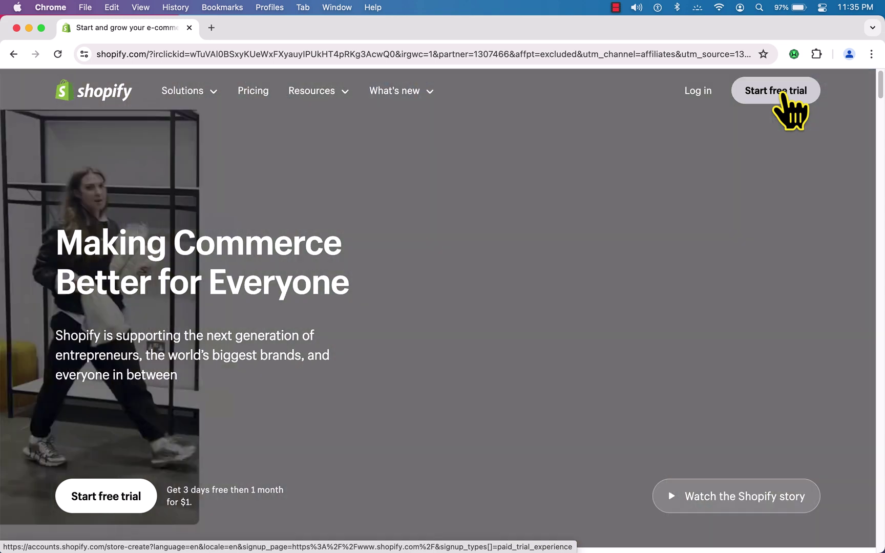
- Start the Shopify free trial and answer that the business is just starting out
{"action": "left_click", "coordinate": [784, 94]}
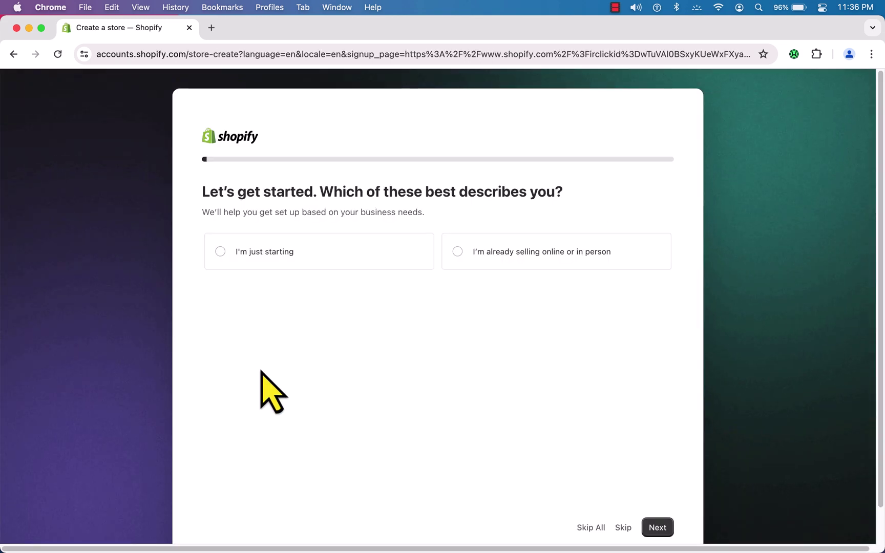
{"action": "left_click", "coordinate": [234, 256]}
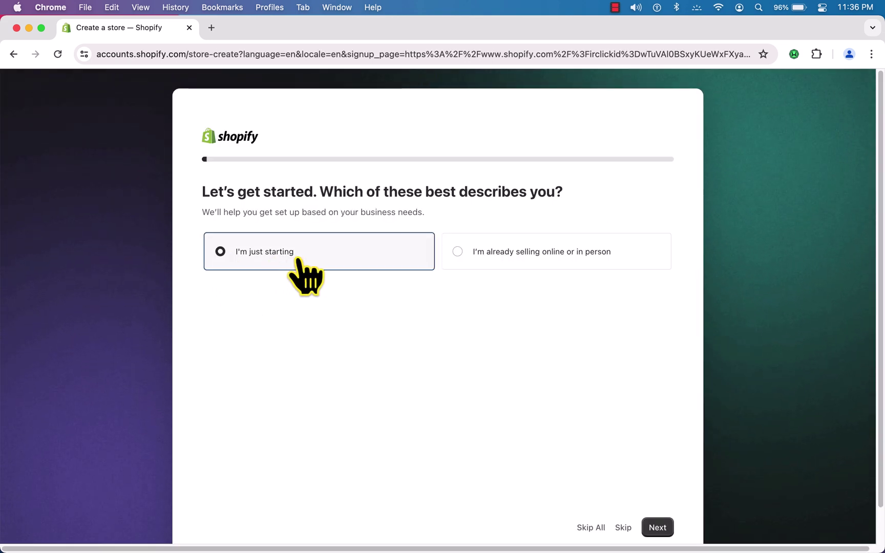
{"action": "left_click", "coordinate": [662, 532]}
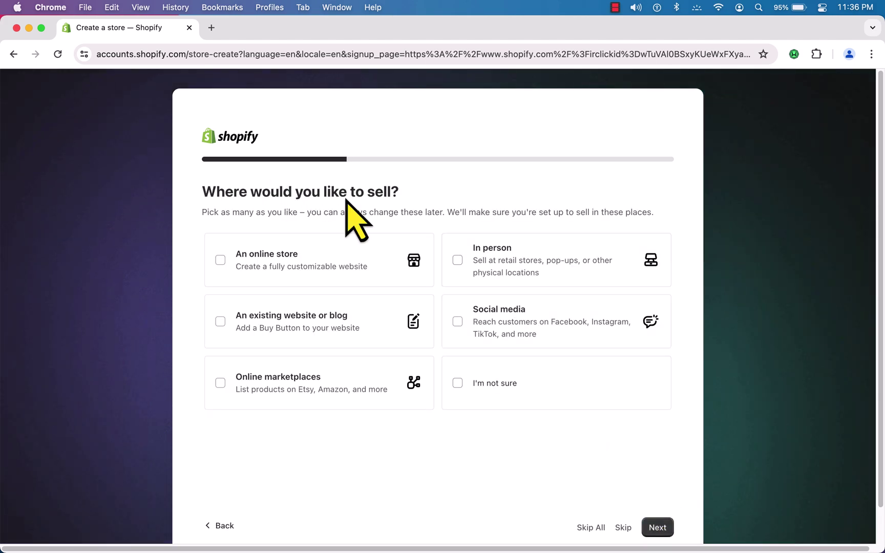
- Choose selling via an online store and social media, with products bought or made yourself
{"action": "left_click", "coordinate": [221, 261]}
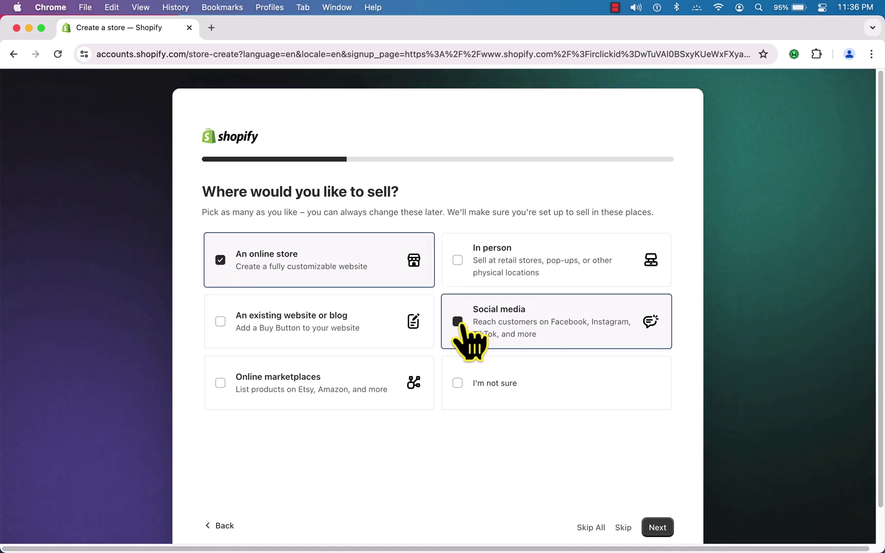
{"action": "left_click", "coordinate": [658, 528]}
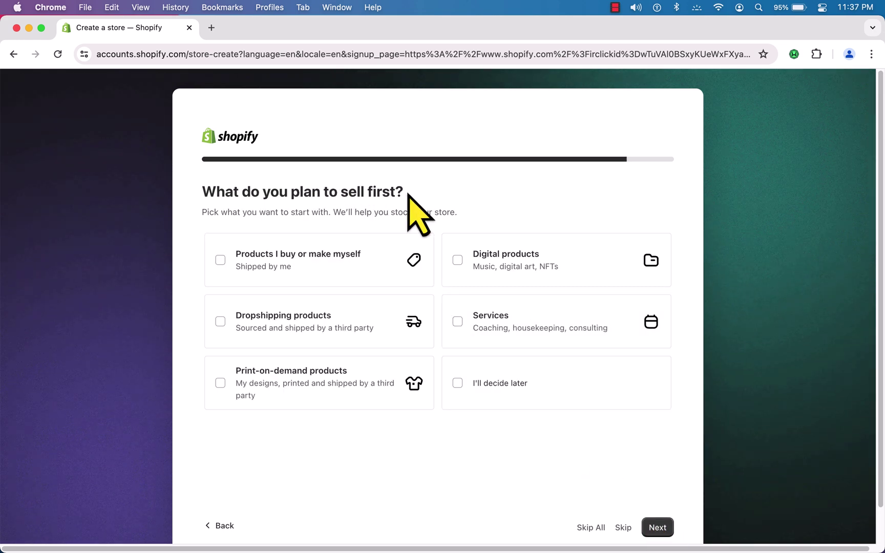
{"action": "left_click", "coordinate": [223, 261]}
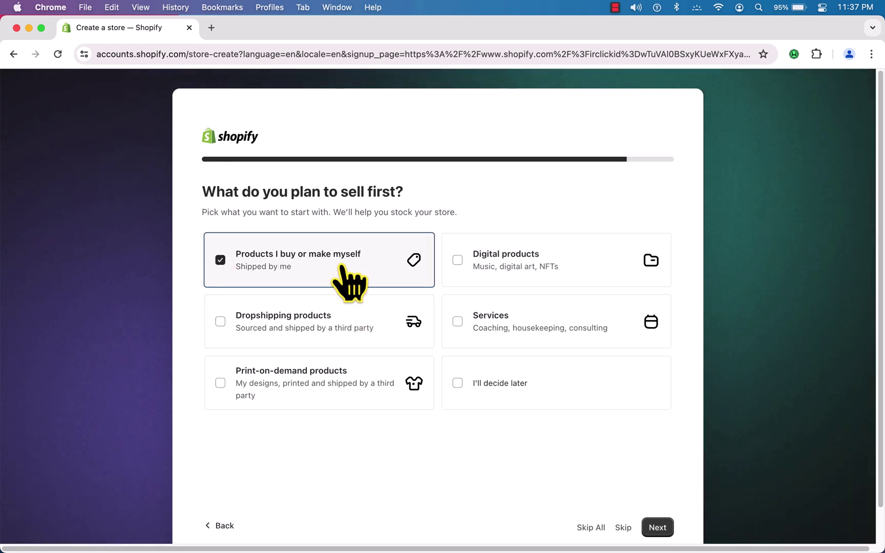
{"action": "left_click", "coordinate": [658, 528]}
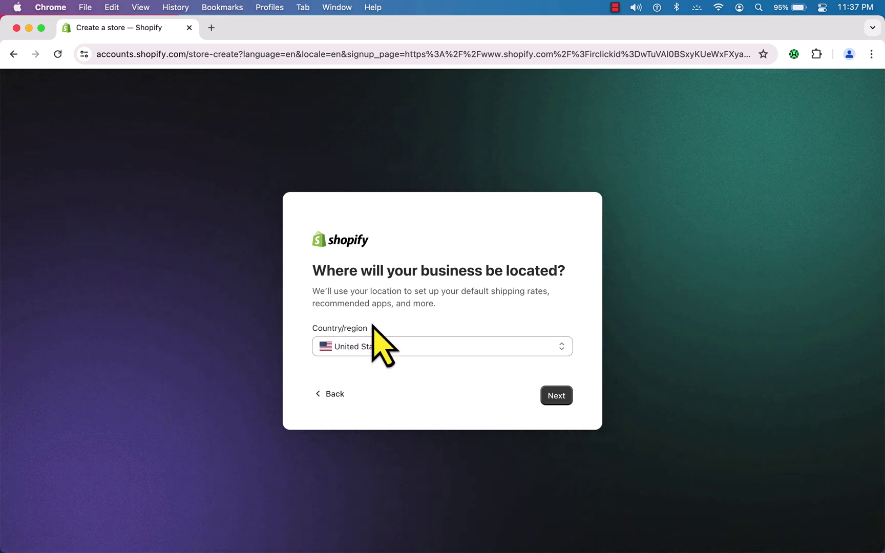
- Confirm United States, then create the account with an email address, pasted password and human check
{"action": "left_click", "coordinate": [556, 402]}
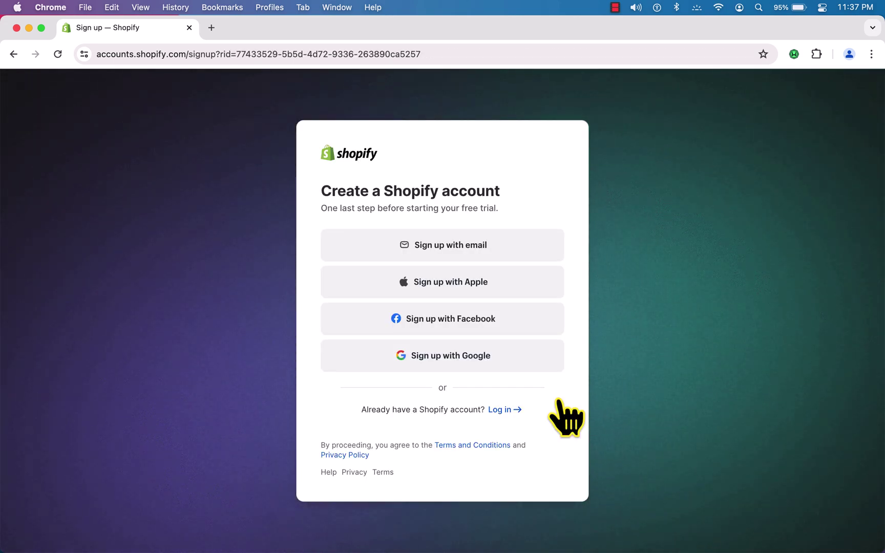
{"action": "left_click", "coordinate": [444, 251]}
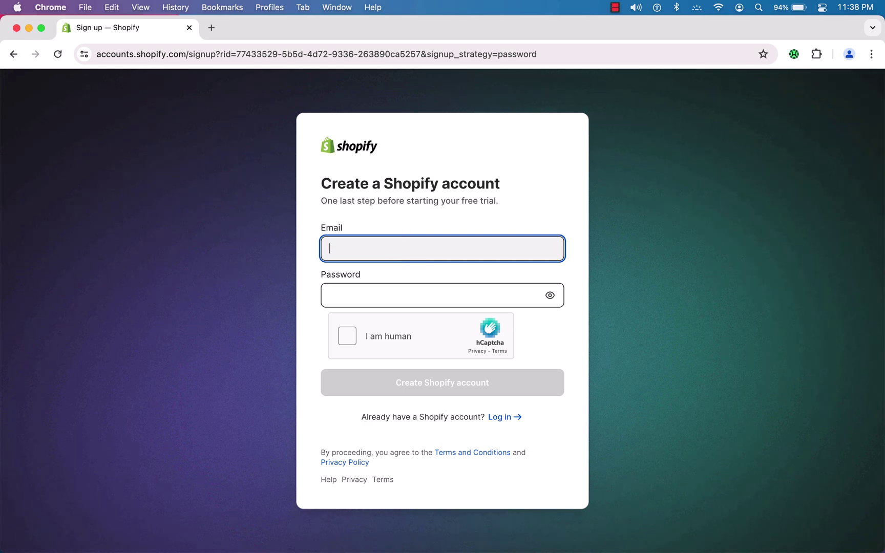
{"action": "left_click", "coordinate": [410, 296]}
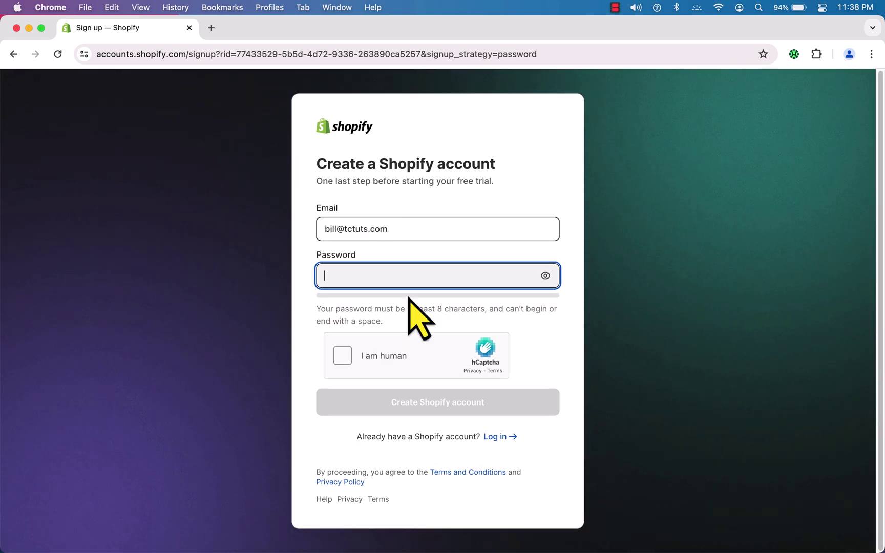
{"action": "key", "text": "super+v"}
{"action": "left_click", "coordinate": [345, 351]}
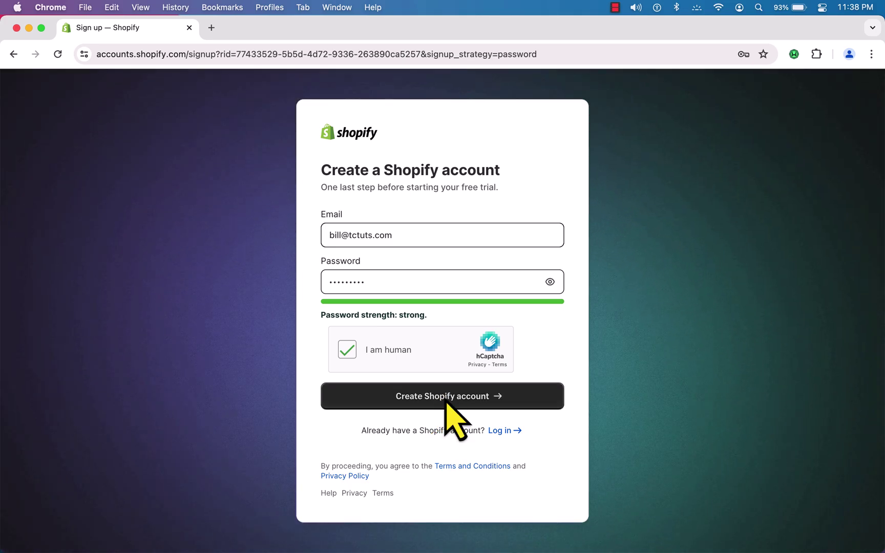
{"action": "left_click", "coordinate": [446, 402]}
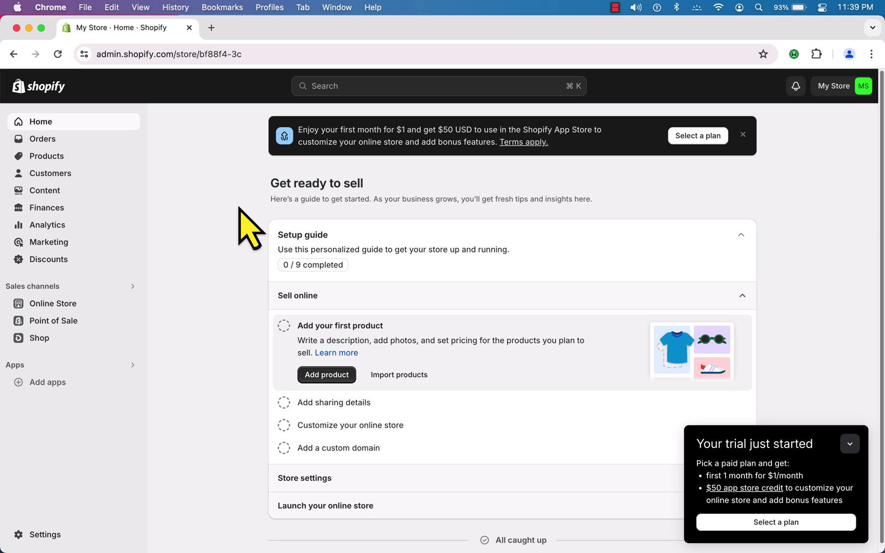
{"action": "left_click", "coordinate": [62, 306]}
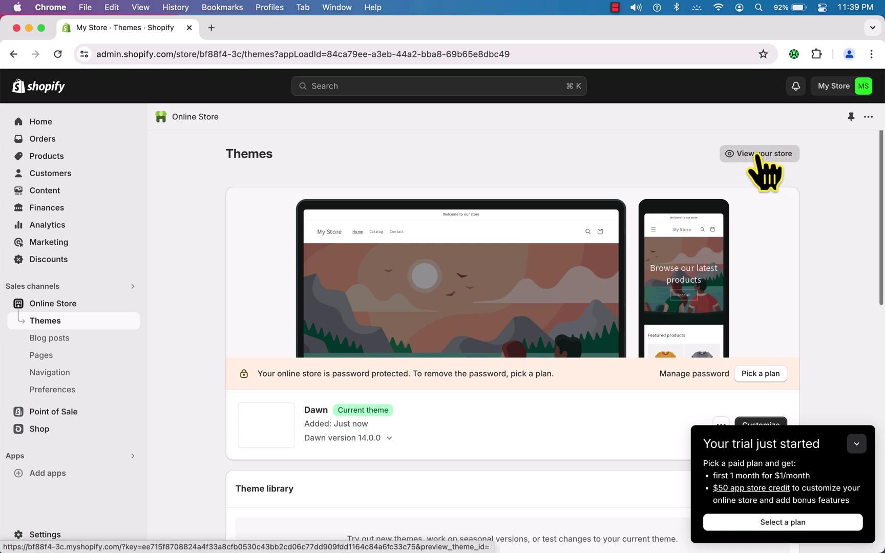
{"action": "right_click", "coordinate": [756, 154]}
{"action": "left_click", "coordinate": [737, 159]}
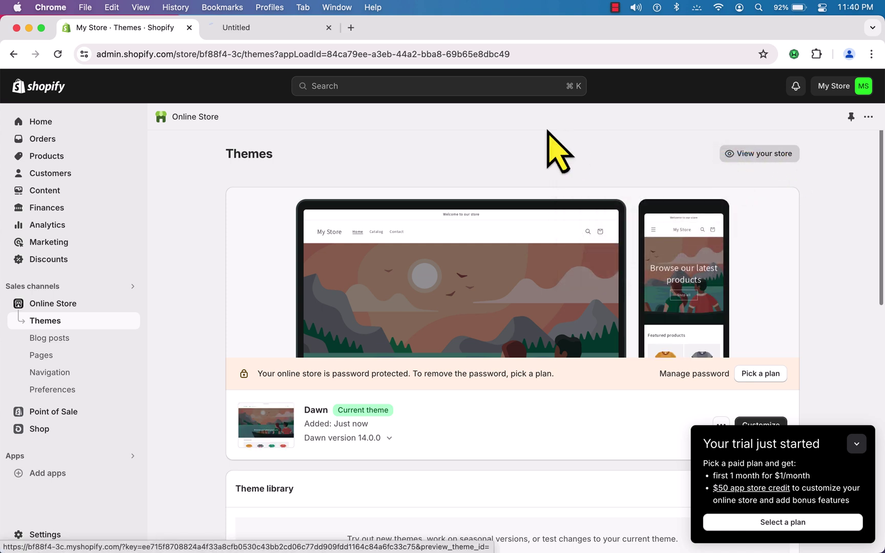
{"action": "left_click", "coordinate": [264, 29]}
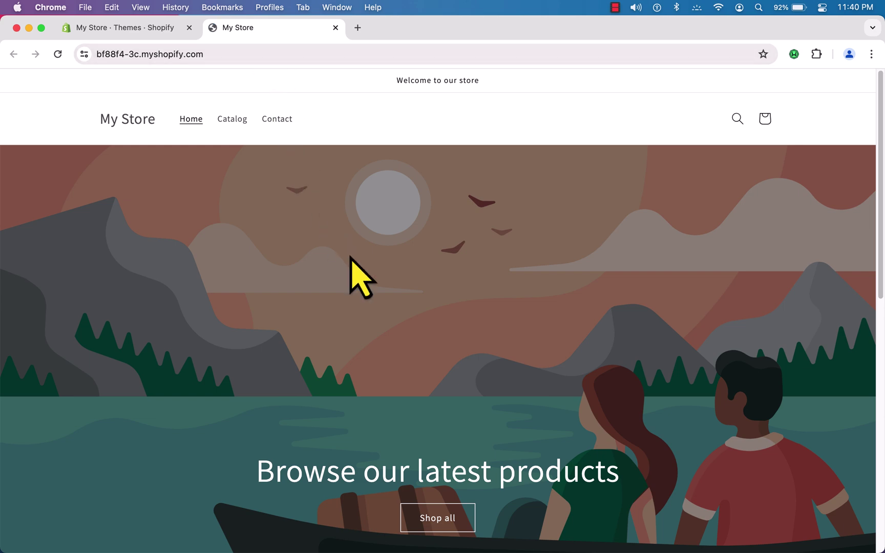
{"action": "scroll", "coordinate": [360, 306], "scroll_direction": "down", "scroll_amount": 5}
{"action": "key", "text": "ctrl+shift+Tab"}
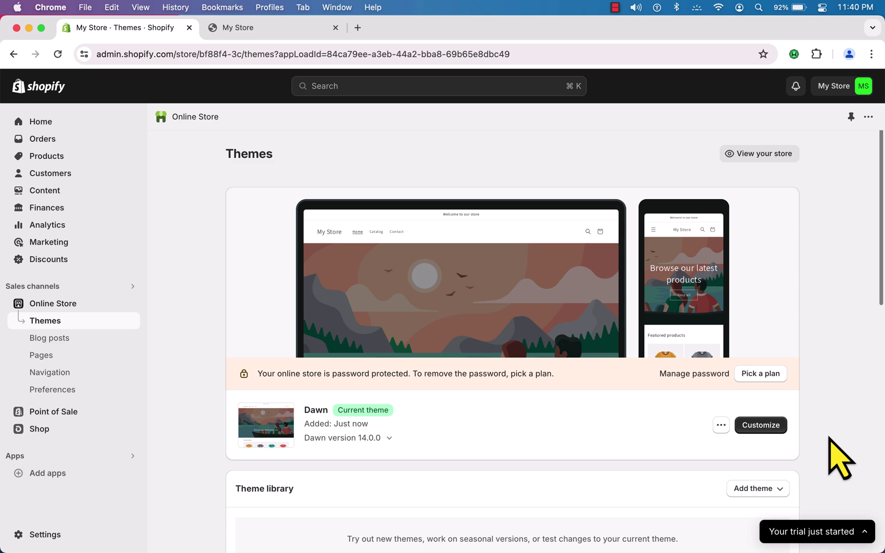
{"action": "left_click", "coordinate": [266, 30]}
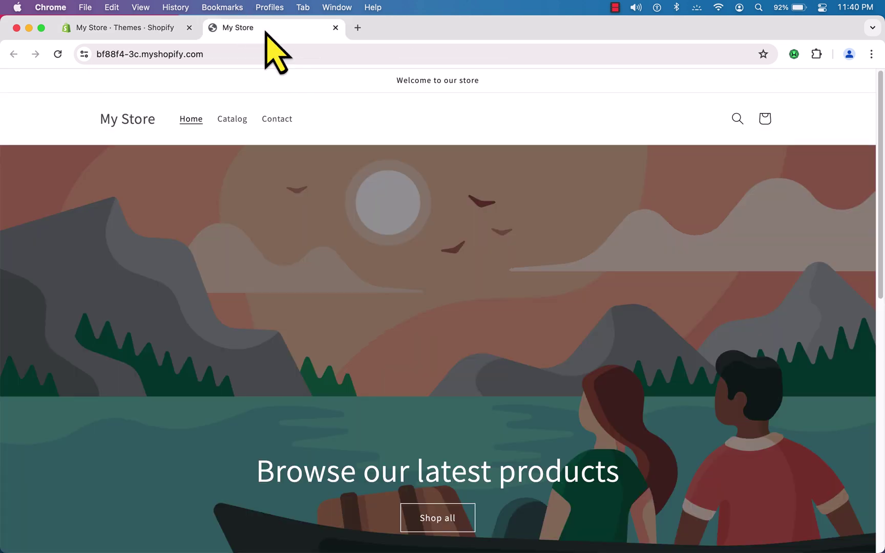
{"action": "left_click", "coordinate": [160, 36]}
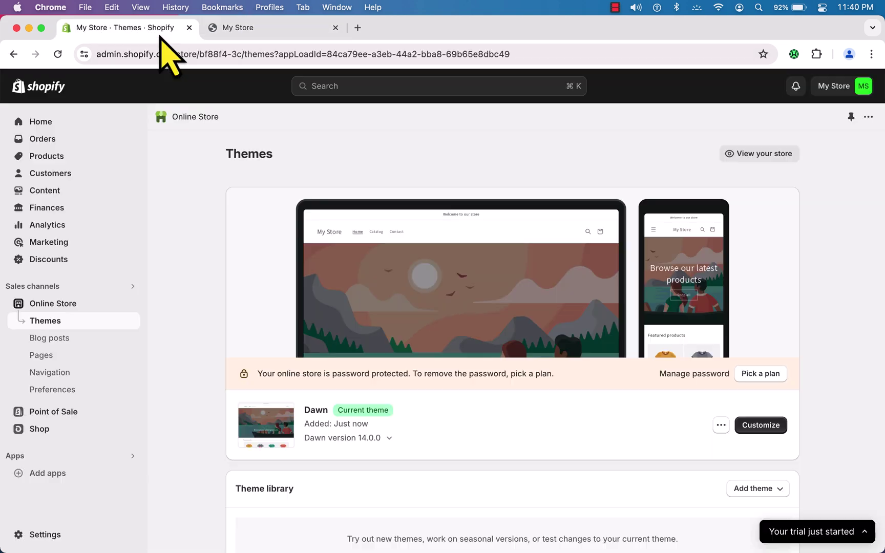
{"action": "scroll", "coordinate": [430, 330], "scroll_direction": "down", "scroll_amount": 10}
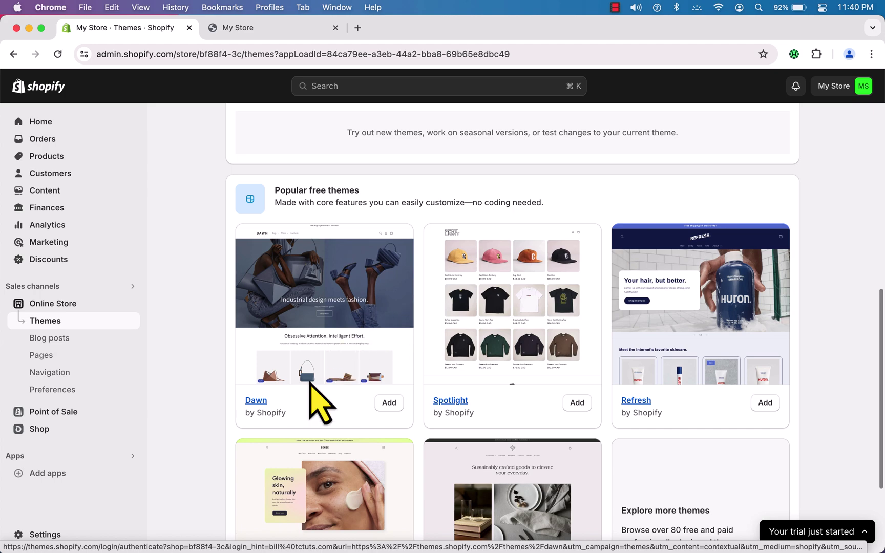
{"action": "scroll", "coordinate": [421, 297], "scroll_direction": "down", "scroll_amount": 2}
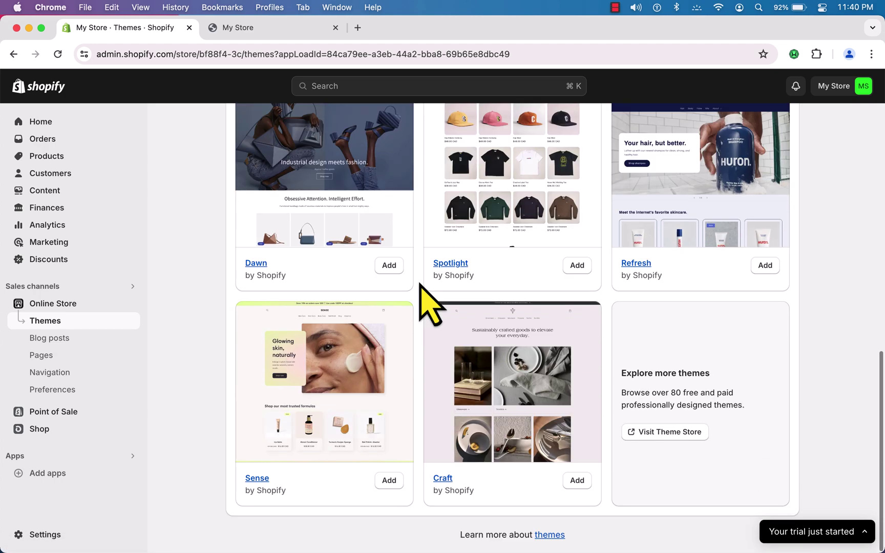
{"action": "scroll", "coordinate": [420, 286], "scroll_direction": "up", "scroll_amount": 10}
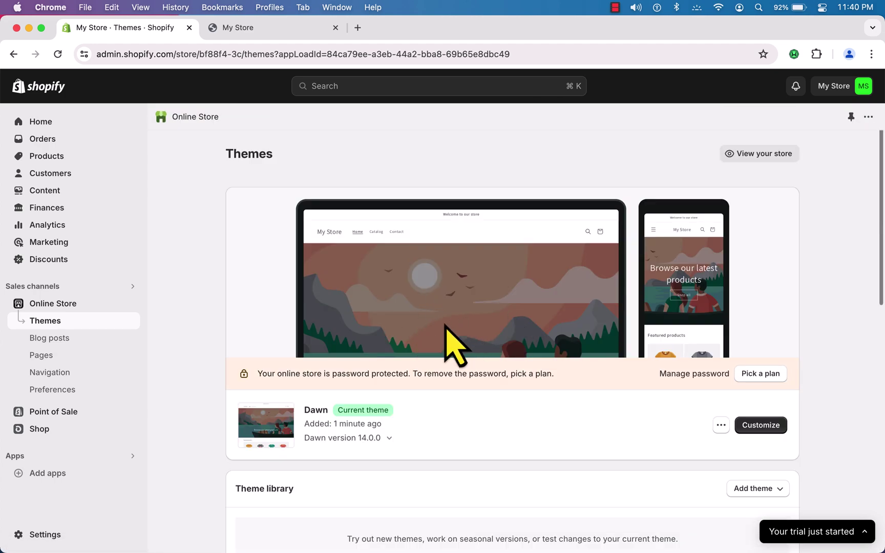
- Publish Refresh in place of Dawn and glance at the storefront tab before returning
{"action": "scroll", "coordinate": [451, 420], "scroll_direction": "down", "scroll_amount": 8}
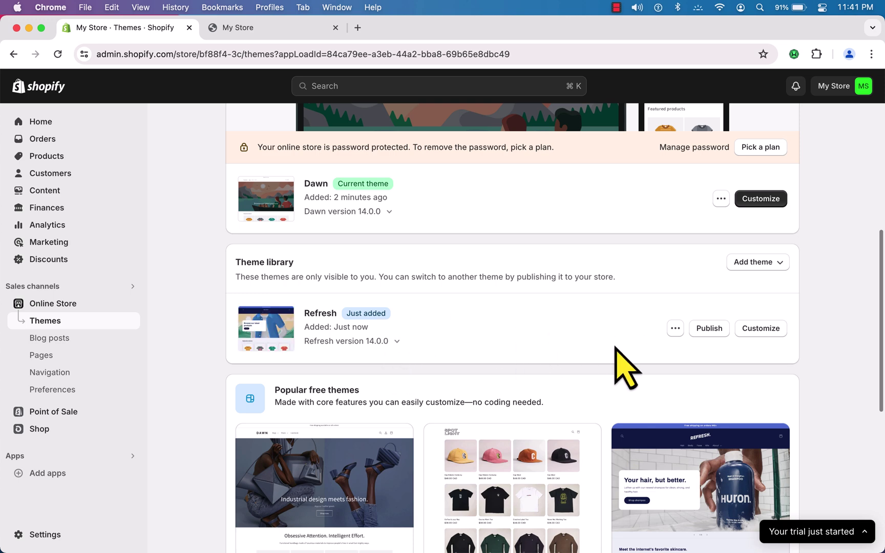
{"action": "left_click", "coordinate": [710, 331]}
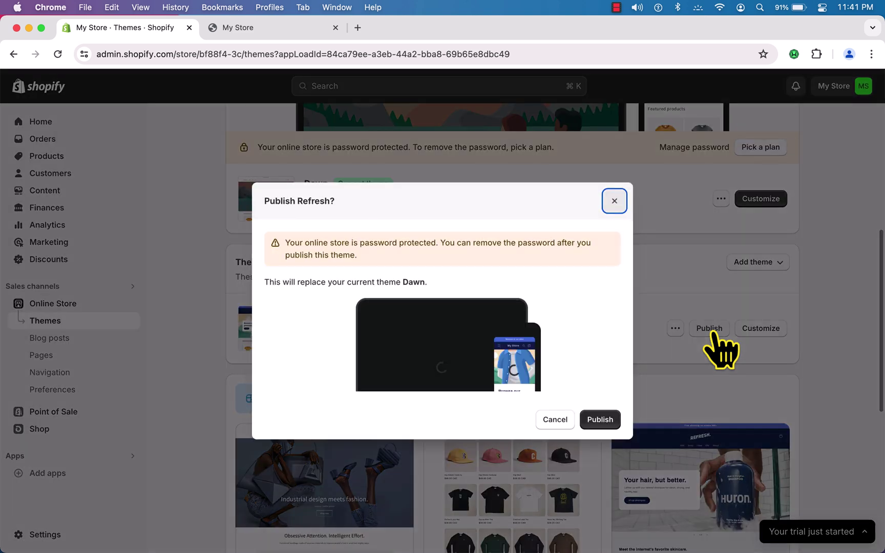
{"action": "left_click", "coordinate": [606, 421]}
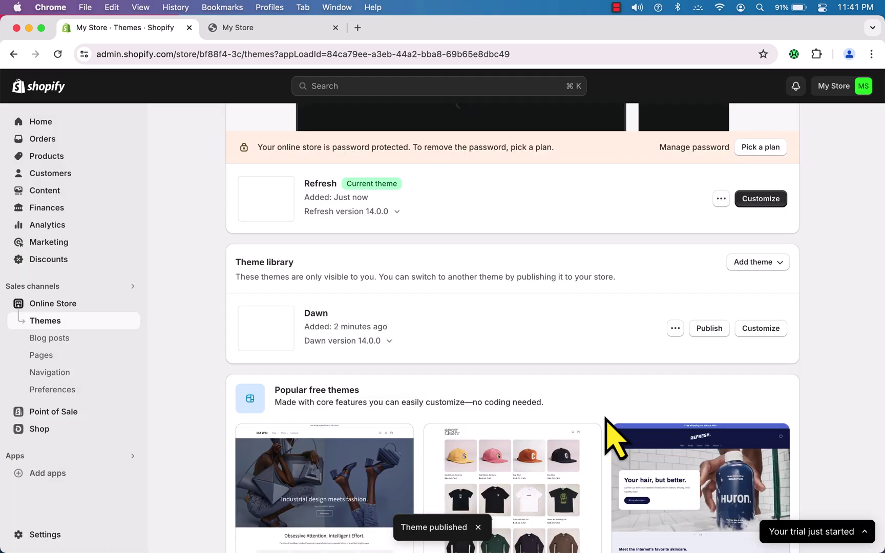
{"action": "scroll", "coordinate": [563, 383], "scroll_direction": "up", "scroll_amount": 5}
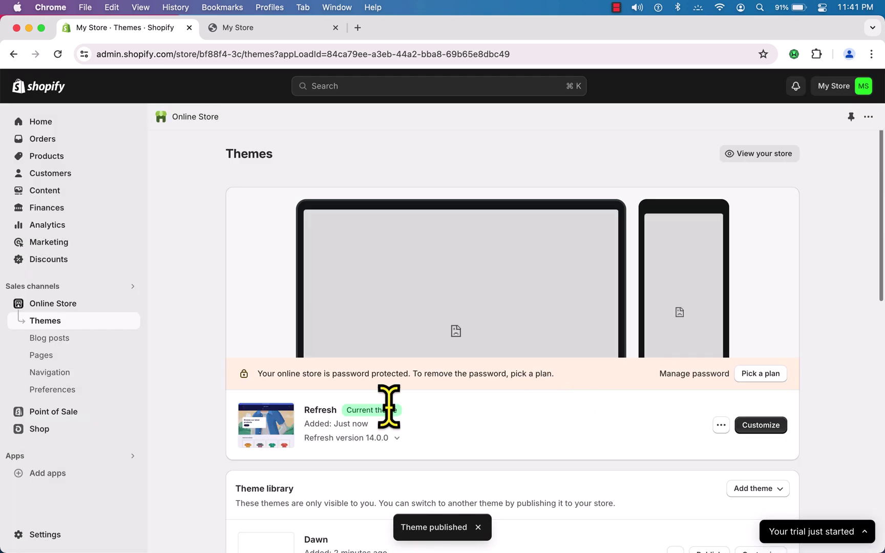
{"action": "left_click", "coordinate": [271, 29]}
{"action": "left_click", "coordinate": [134, 29]}
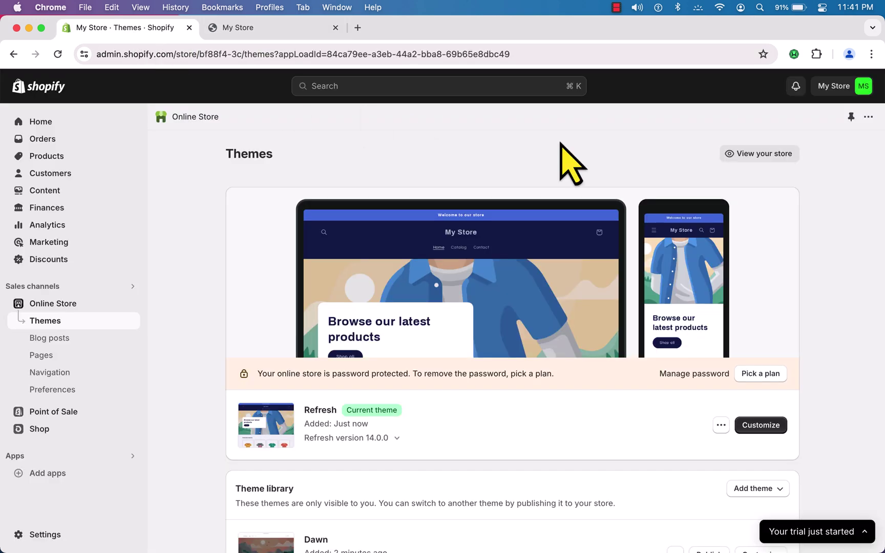
- Open the live store in a new tab and scroll through the Refresh design
{"action": "right_click", "coordinate": [751, 159]}
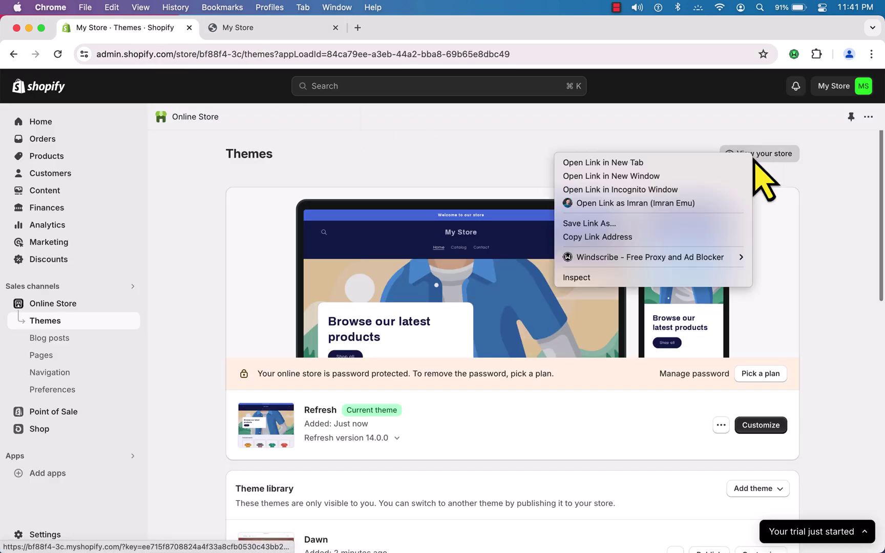
{"action": "left_click", "coordinate": [526, 95]}
{"action": "left_click", "coordinate": [412, 30]}
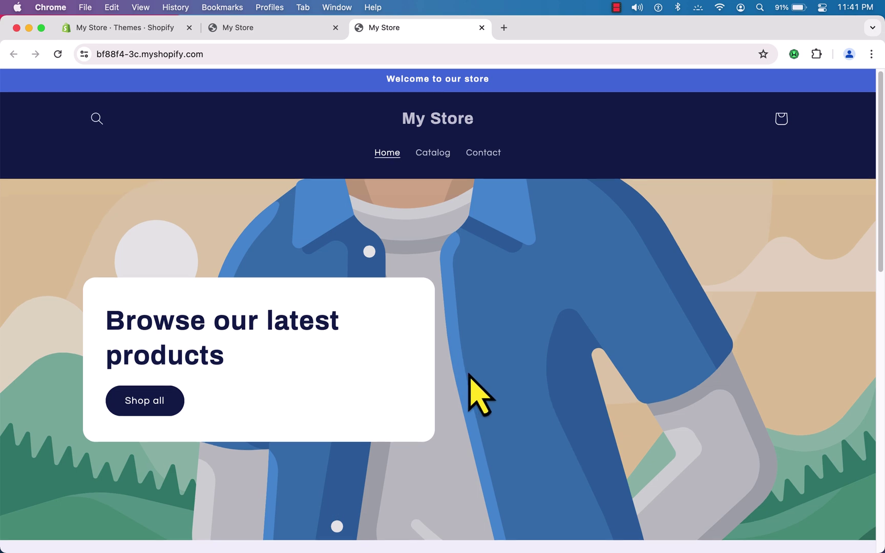
{"action": "scroll", "coordinate": [468, 379], "scroll_direction": "down", "scroll_amount": 5}
{"action": "scroll", "coordinate": [468, 375], "scroll_direction": "down", "scroll_amount": 6}
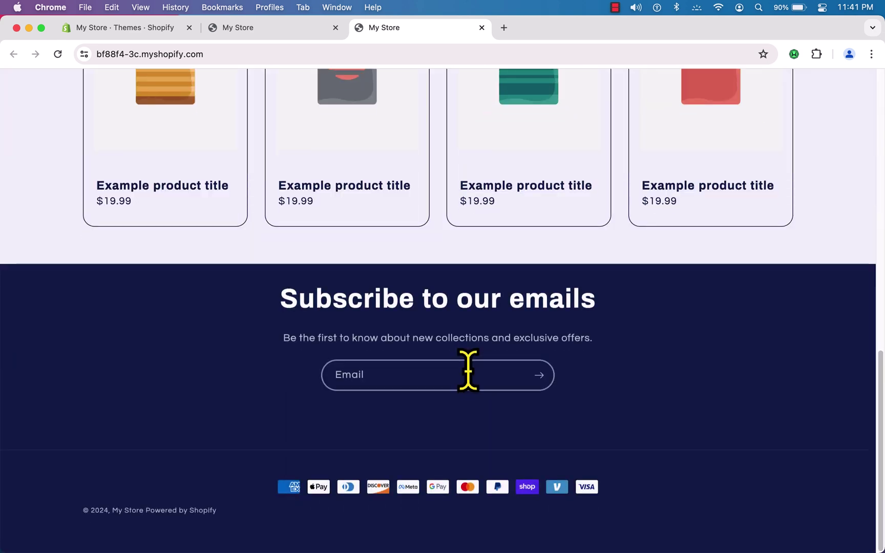
{"action": "scroll", "coordinate": [468, 374], "scroll_direction": "up", "scroll_amount": 12}
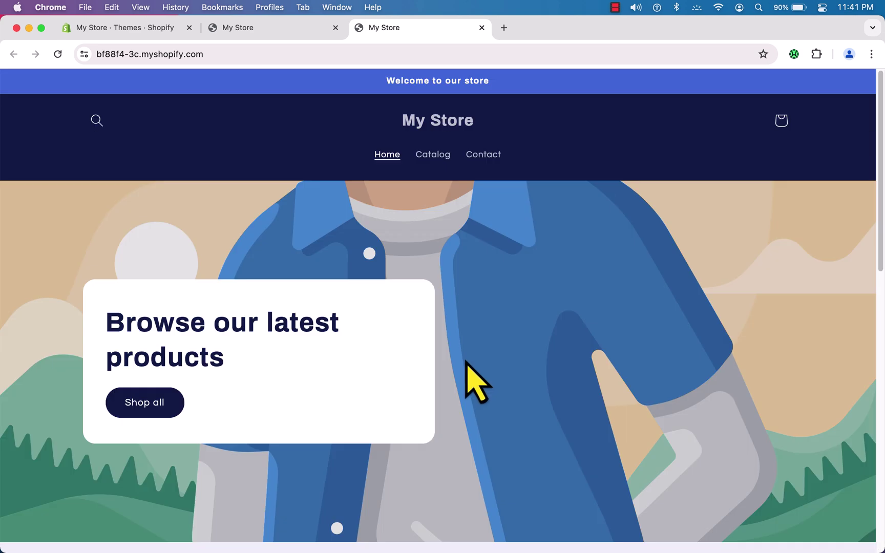
{"action": "left_click", "coordinate": [253, 26]}
{"action": "left_click", "coordinate": [174, 30]}
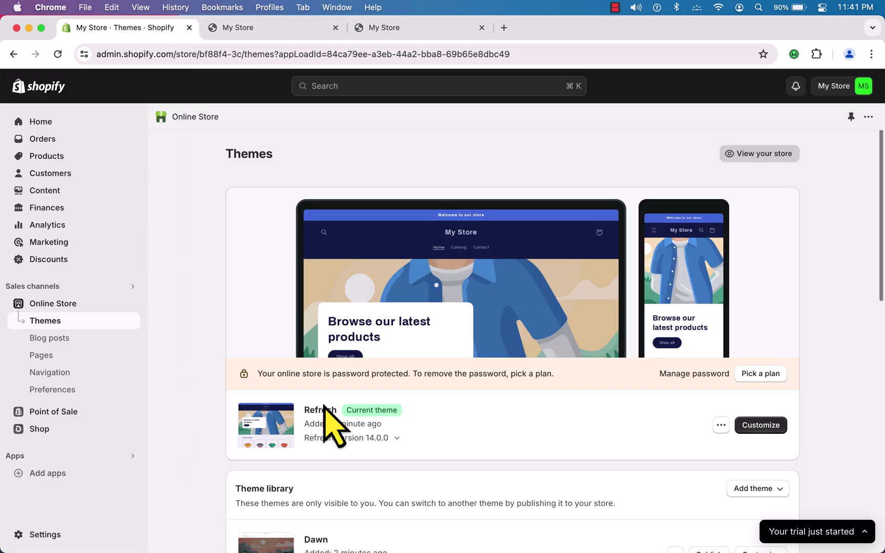
- Republish Dawn from the theme library so it replaces Refresh as current theme
{"action": "scroll", "coordinate": [358, 413], "scroll_direction": "down", "scroll_amount": 8}
{"action": "scroll", "coordinate": [364, 417], "scroll_direction": "down", "scroll_amount": 2}
{"action": "scroll", "coordinate": [625, 264], "scroll_direction": "up", "scroll_amount": 5}
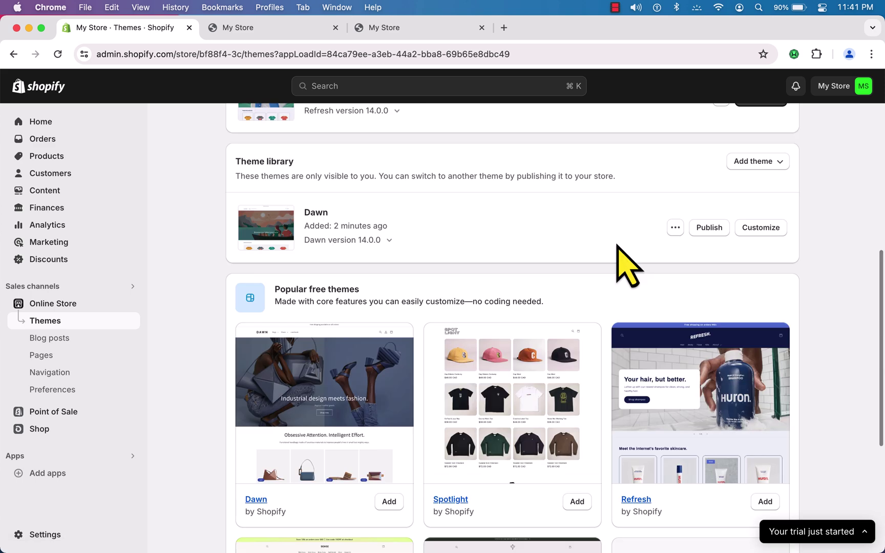
{"action": "left_click", "coordinate": [707, 229]}
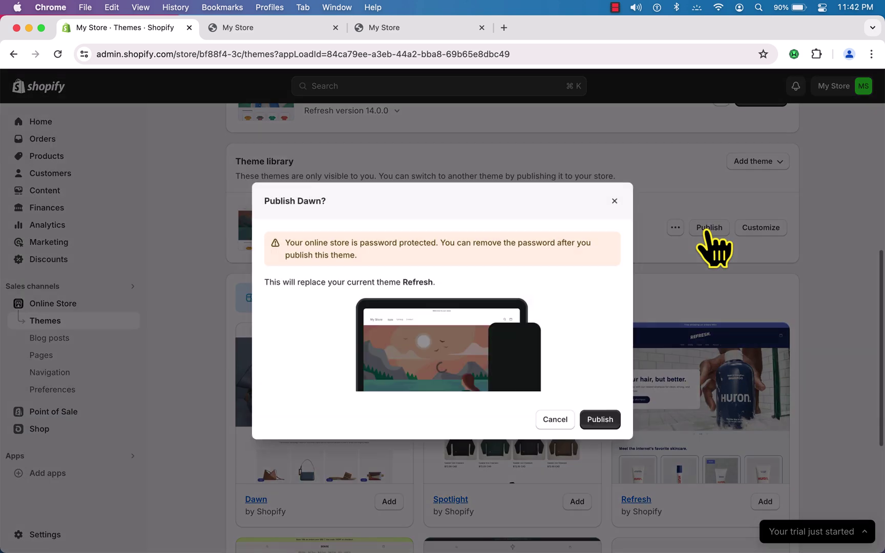
{"action": "left_click", "coordinate": [598, 419]}
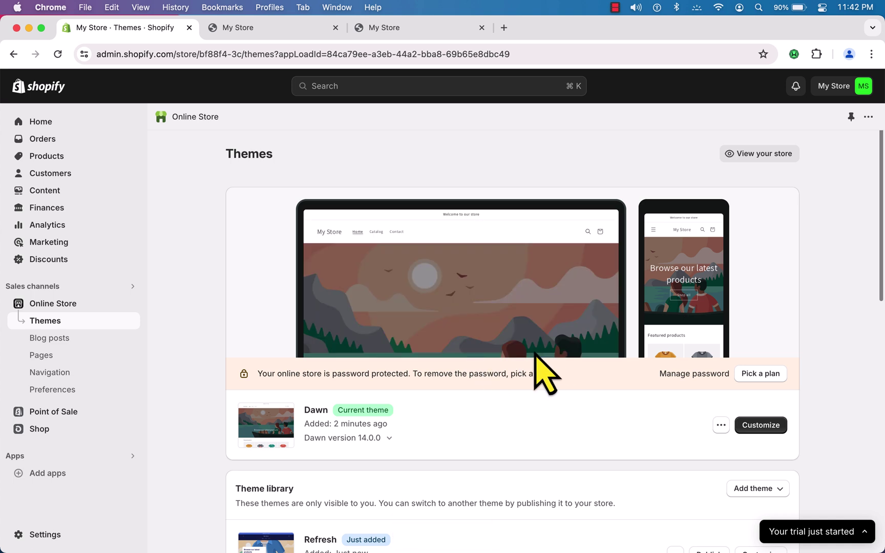
- Check the storefront with Dawn applied and close the extra storefront tab
{"action": "left_click", "coordinate": [303, 32]}
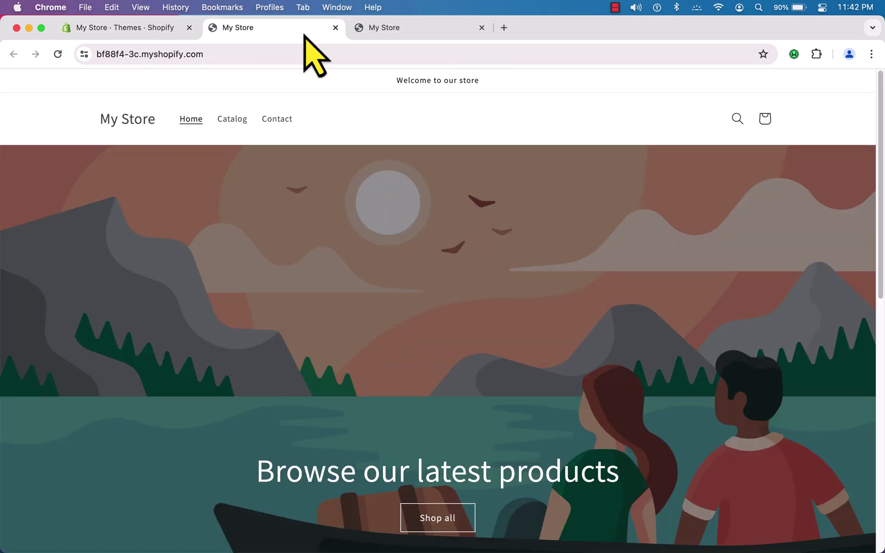
{"action": "left_click", "coordinate": [481, 27]}
{"action": "left_click", "coordinate": [166, 30]}
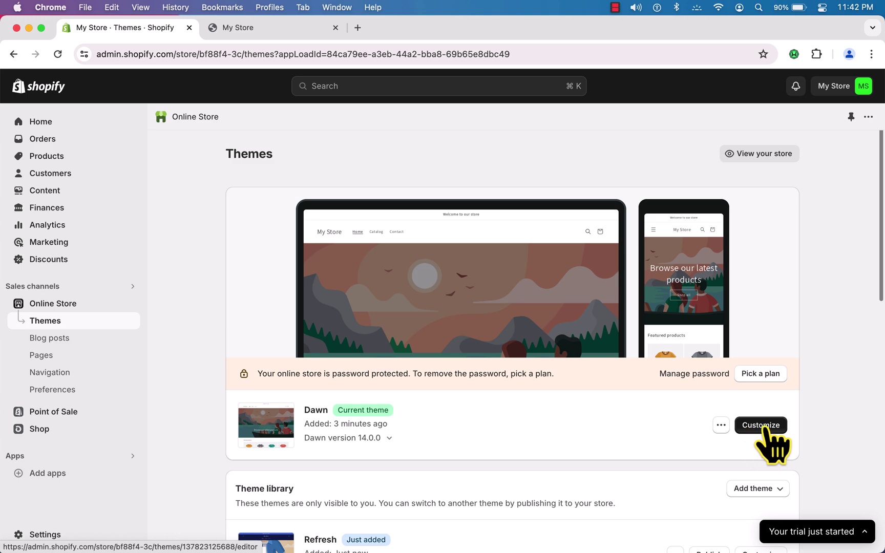
- Open Dawn's theme editor and look through its Theme settings and App embeds panels
{"action": "left_click", "coordinate": [766, 429]}
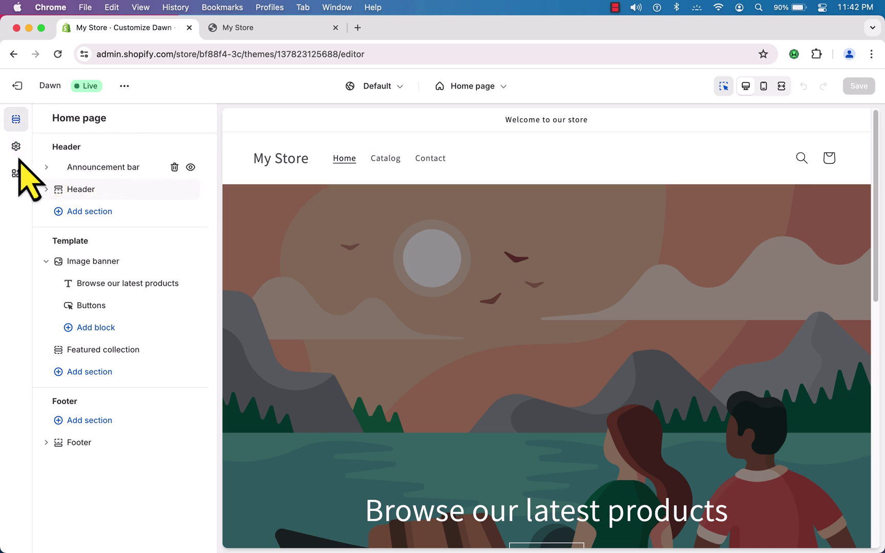
{"action": "left_click", "coordinate": [17, 147]}
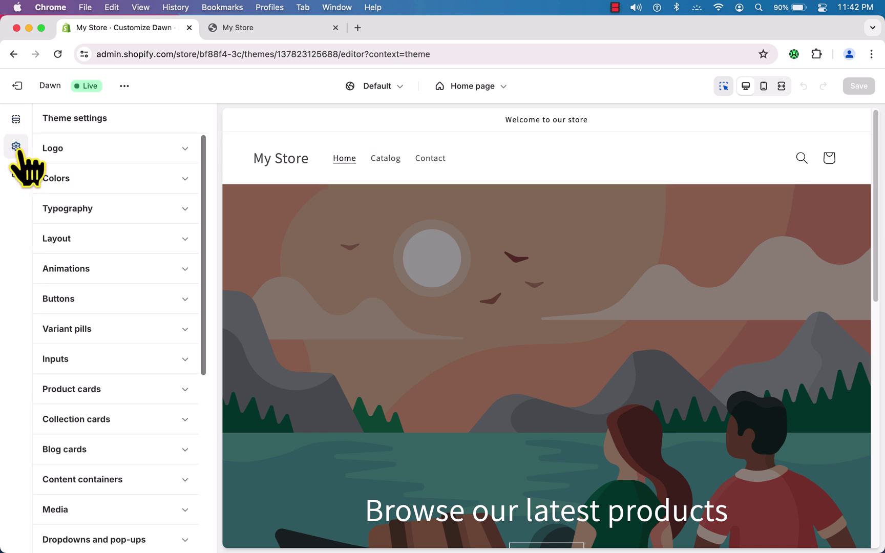
{"action": "left_click", "coordinate": [20, 175]}
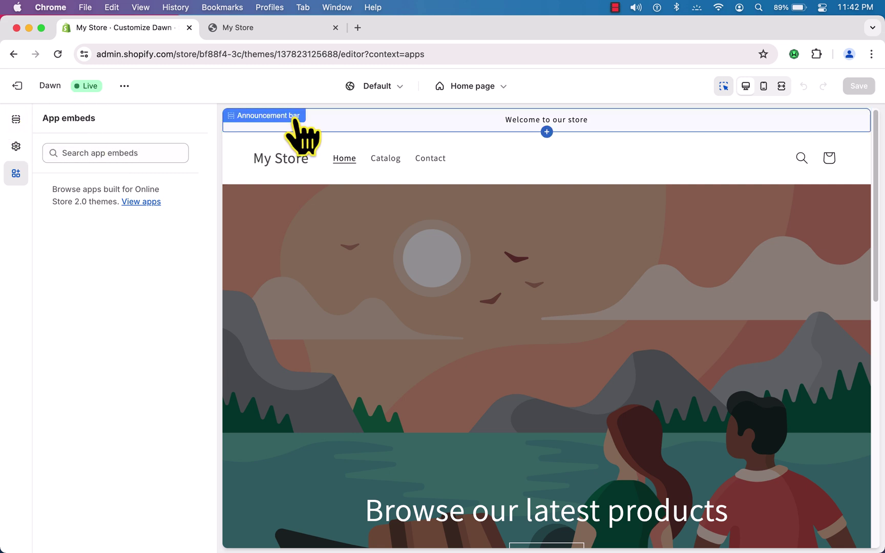
{"action": "left_click", "coordinate": [16, 119]}
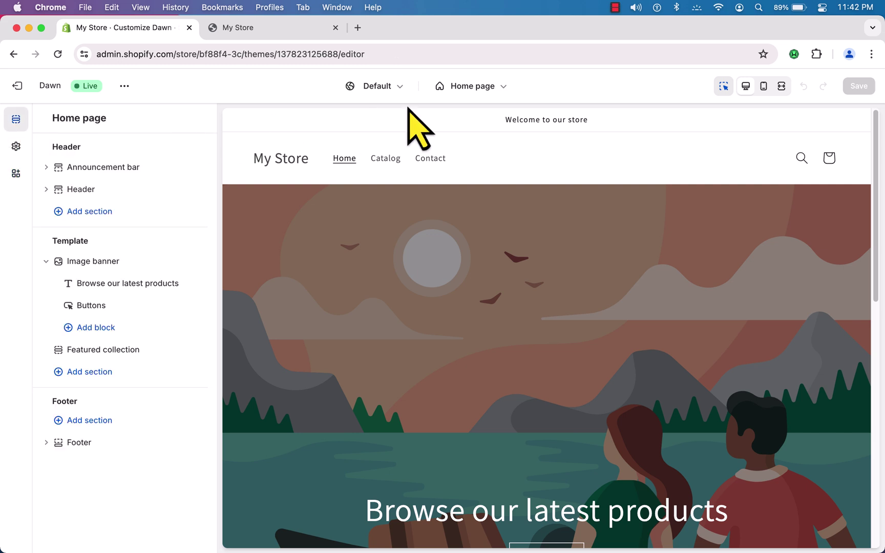
- Open the Home page dropdown and close it without switching pages
{"action": "left_click", "coordinate": [512, 97]}
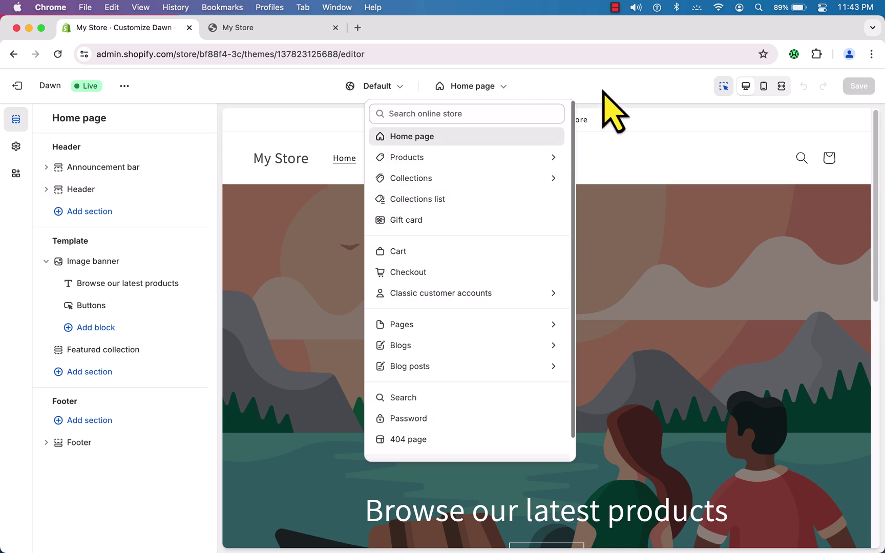
{"action": "left_click", "coordinate": [612, 109]}
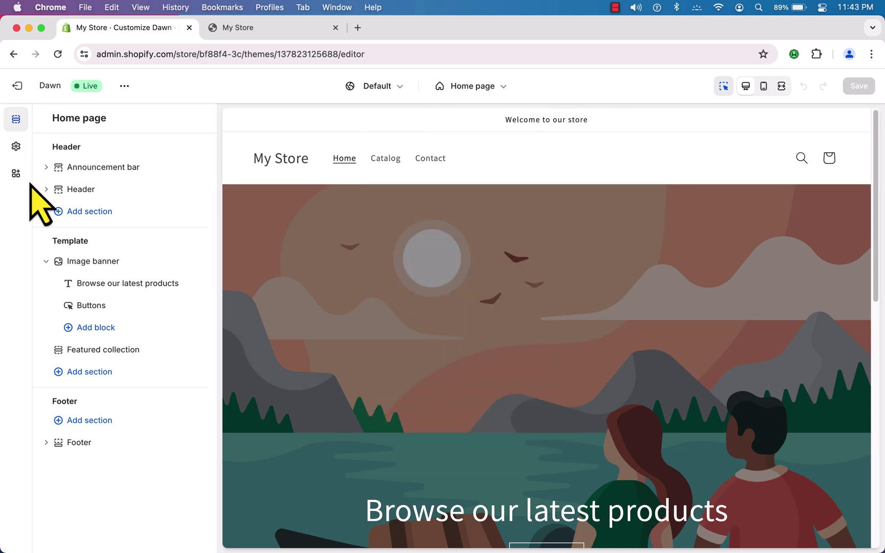
{"action": "mouse_move", "coordinate": [91, 160]}
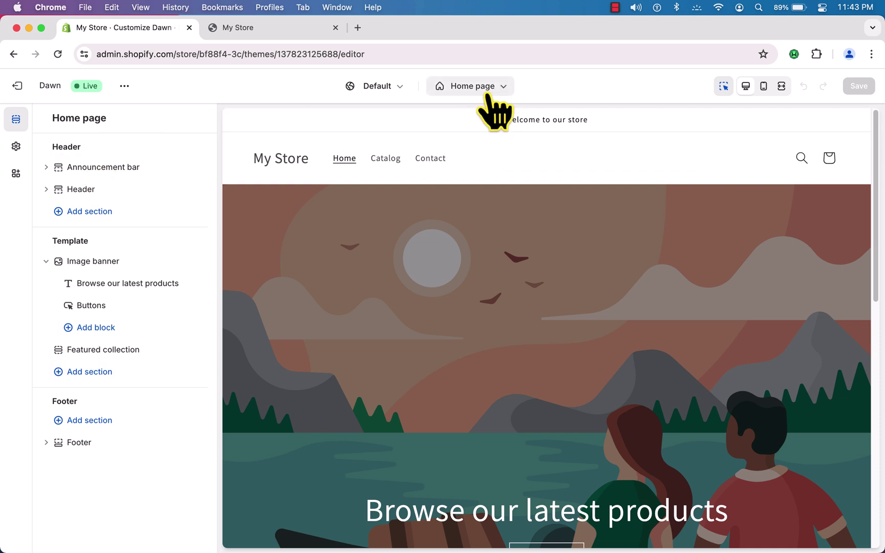
{"action": "mouse_move", "coordinate": [475, 124]}
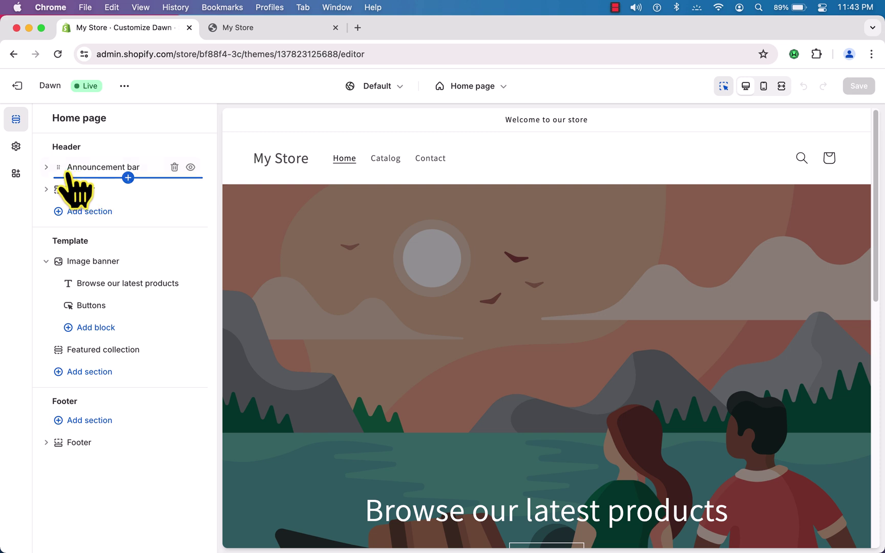
- Replace the 'Welcome to our store' announcement with '10 % discounts on new arrivals'
{"action": "left_click", "coordinate": [48, 167]}
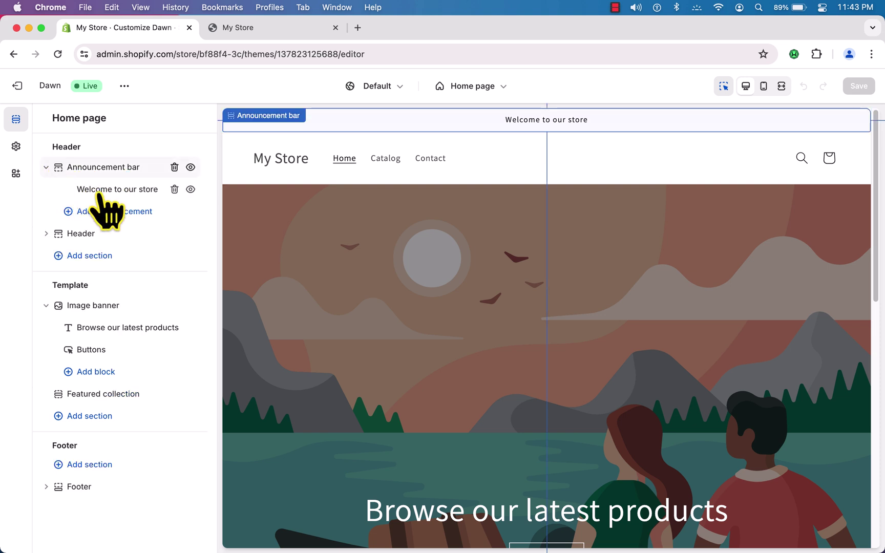
{"action": "left_click", "coordinate": [128, 193]}
{"action": "left_click", "coordinate": [152, 175]}
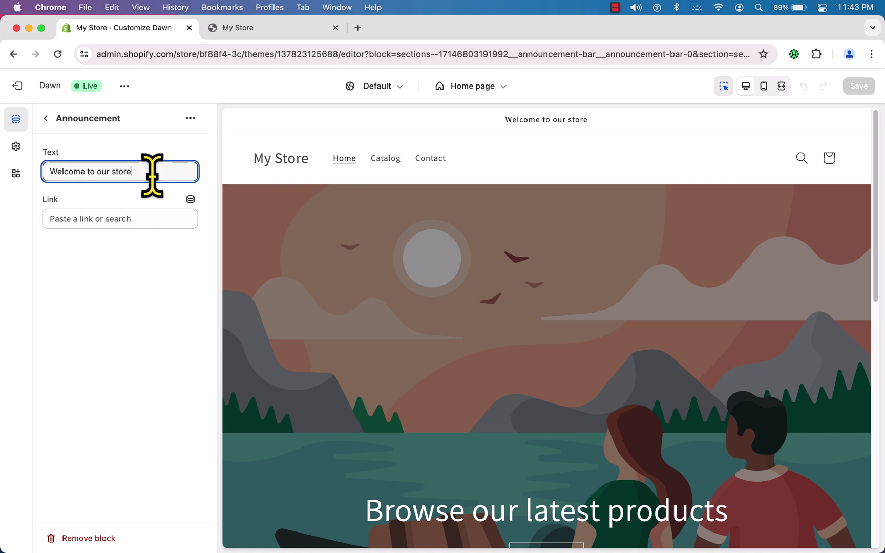
{"action": "left_click_drag", "start_coordinate": [153, 174], "coordinate": [25, 190]}
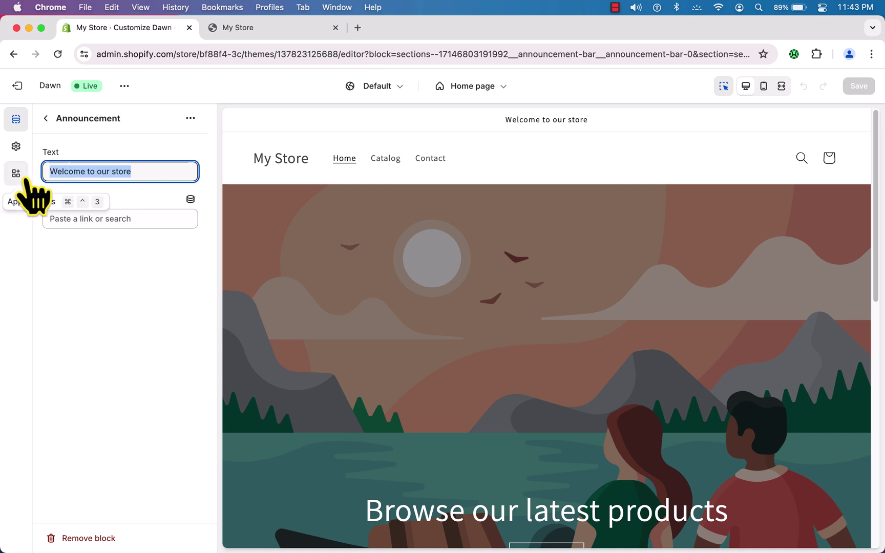
{"action": "type", "text": "10"}
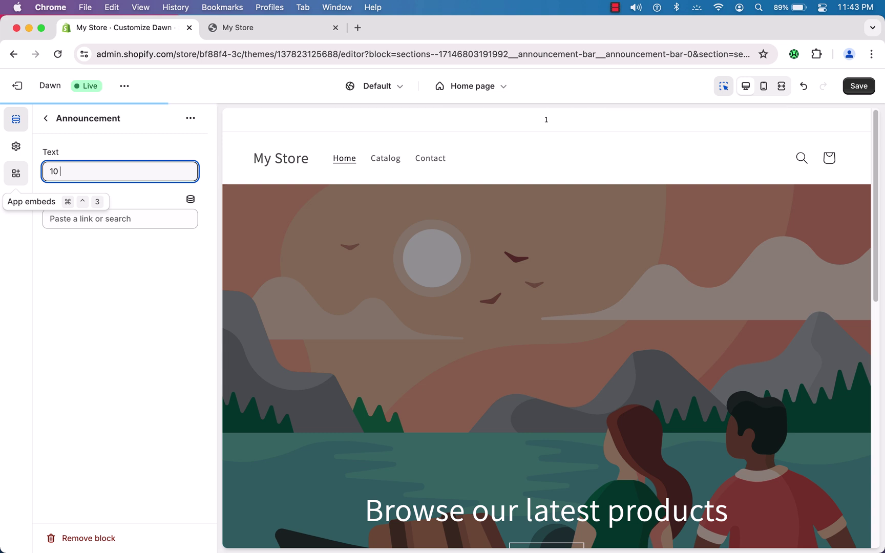
{"action": "type", "text": " % discounts on new arrivals"}
- Leave the announcement's link empty and save the theme
{"action": "left_click", "coordinate": [70, 220]}
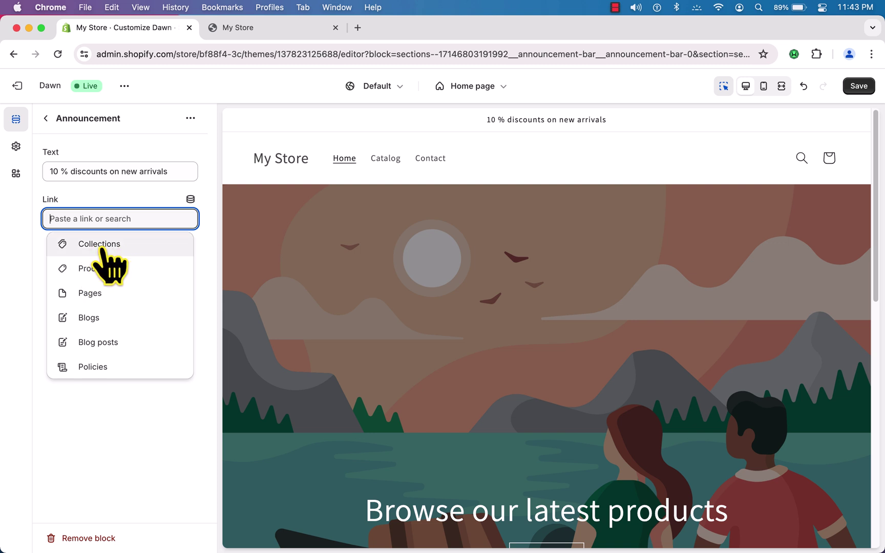
{"action": "left_click", "coordinate": [95, 245]}
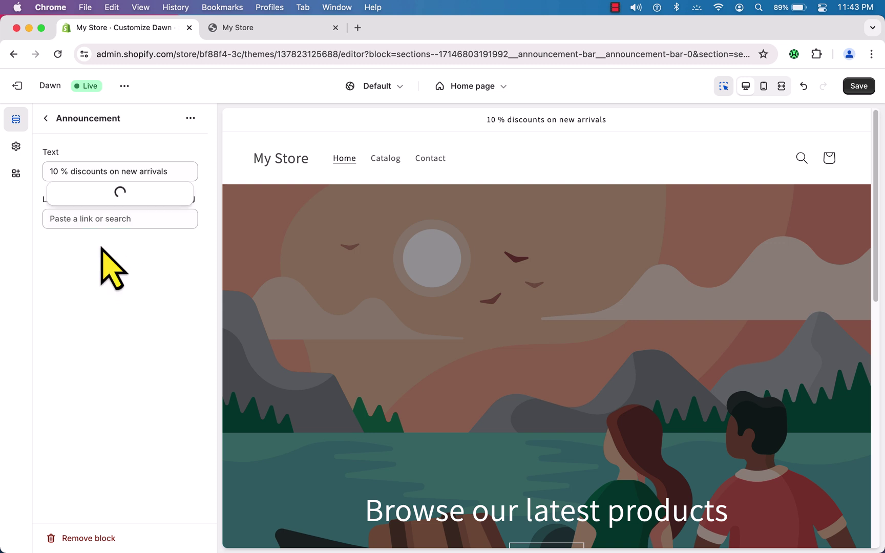
{"action": "left_click", "coordinate": [106, 274]}
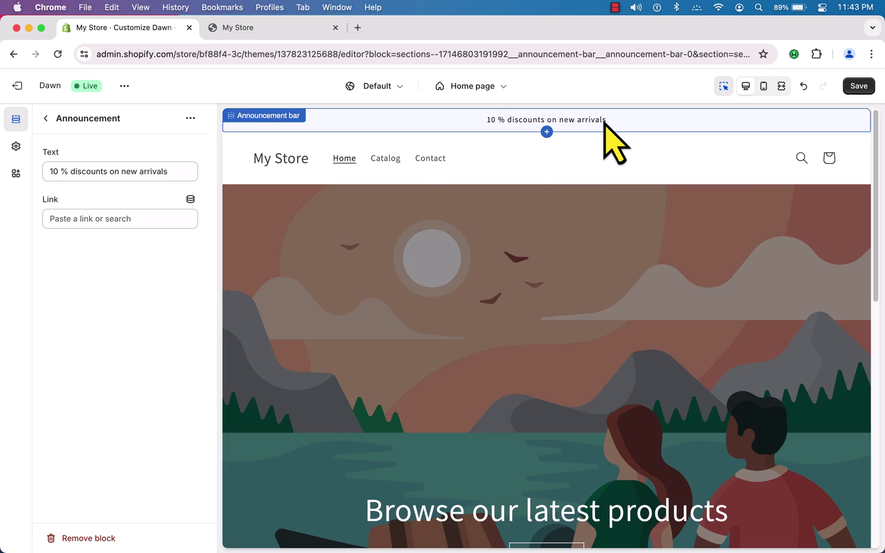
{"action": "left_click", "coordinate": [865, 88]}
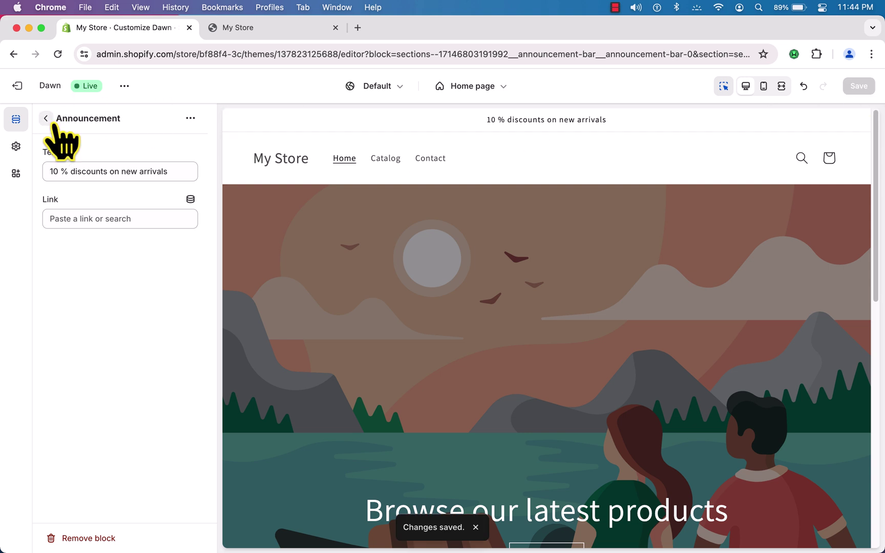
- Duplicate the announcement and change the copy to '20 % discounts on new Summer arrivals'
{"action": "left_click", "coordinate": [190, 118]}
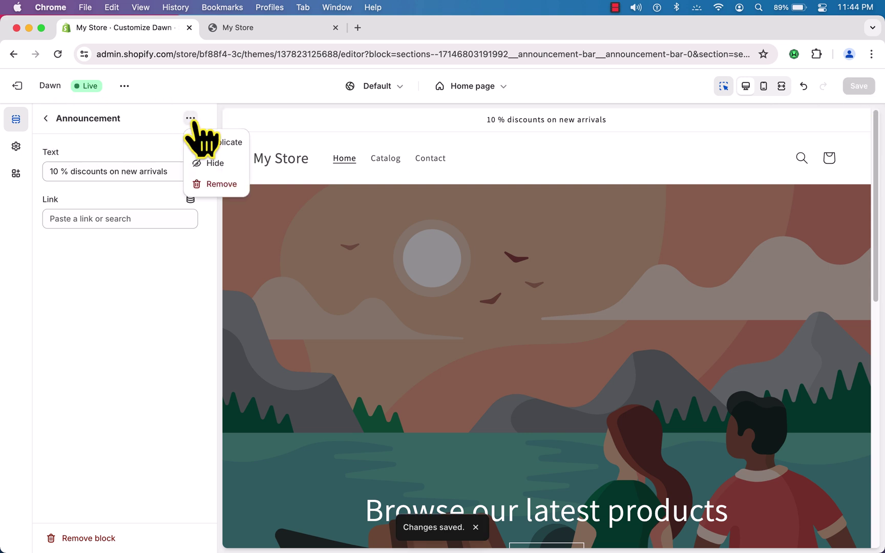
{"action": "left_click", "coordinate": [231, 146]}
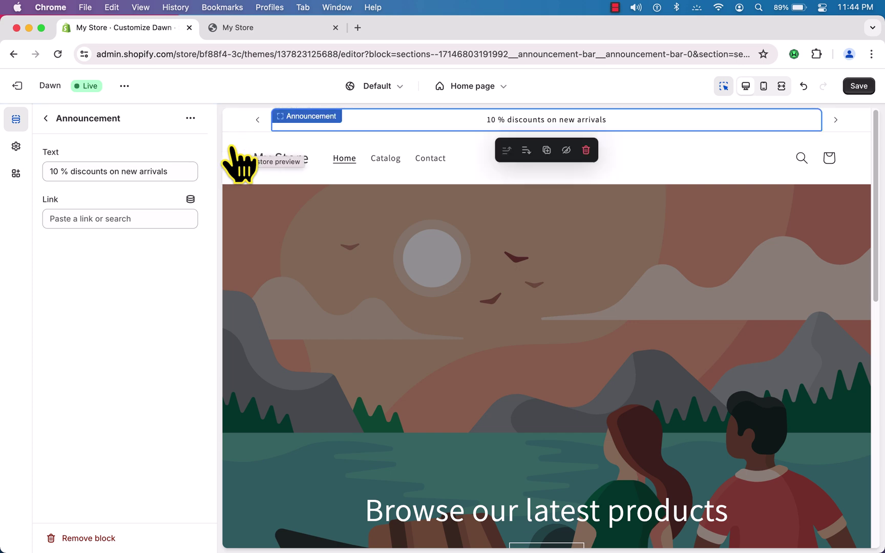
{"action": "left_click", "coordinate": [46, 119]}
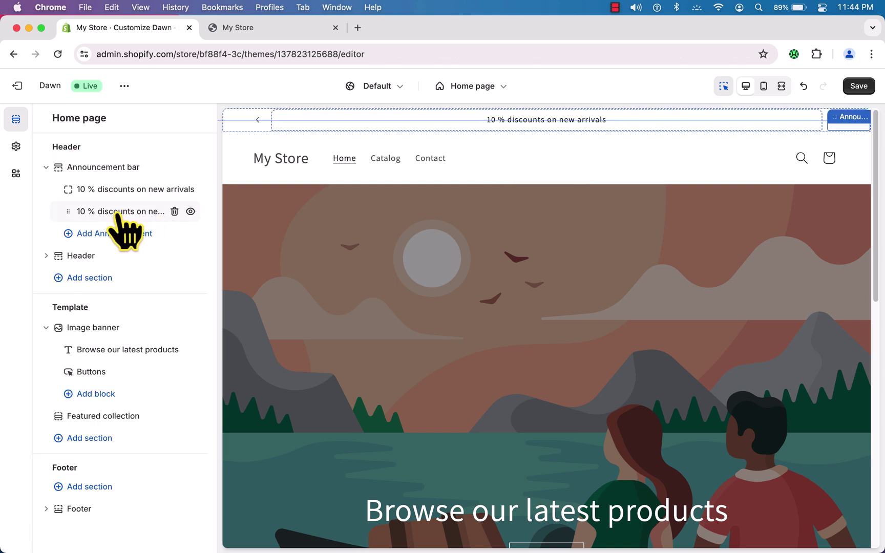
{"action": "left_click", "coordinate": [116, 213]}
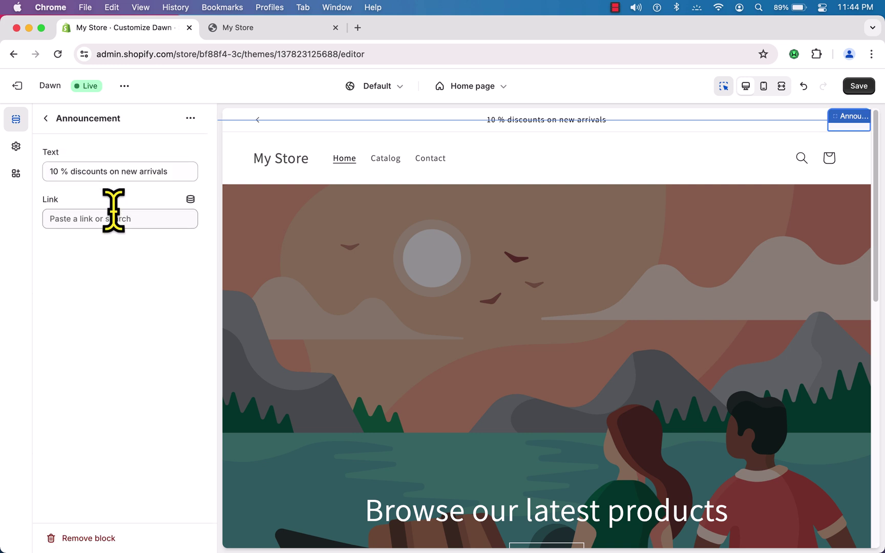
{"action": "left_click", "coordinate": [54, 173]}
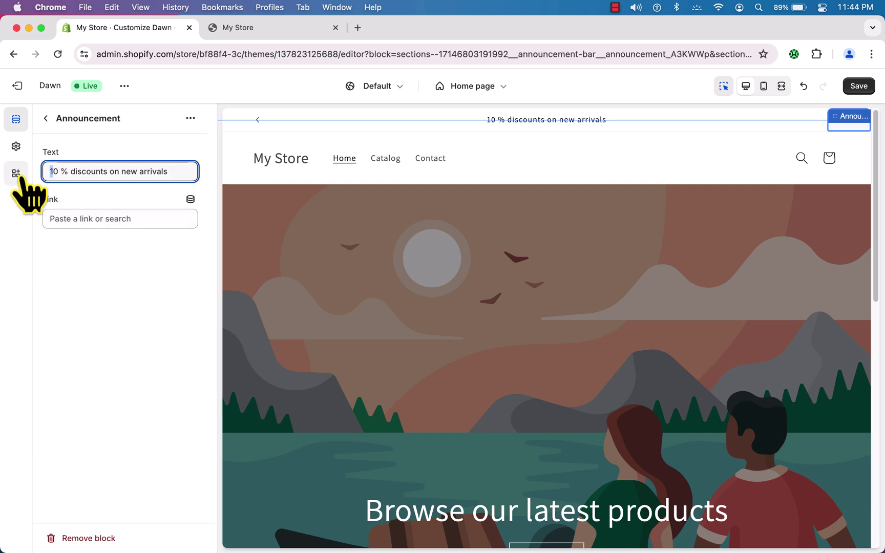
{"action": "type", "text": "2"}
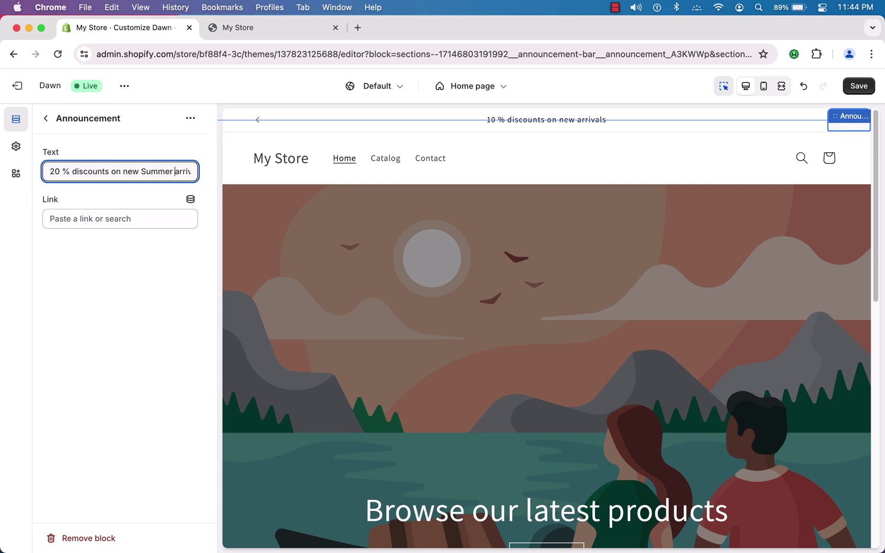
{"action": "left_click", "coordinate": [46, 118]}
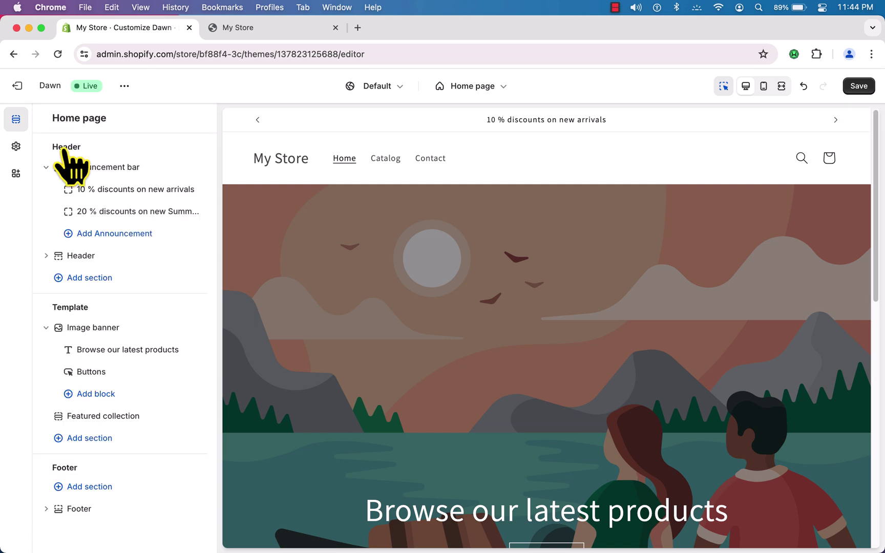
- Collapse the announcement bar and open the Image banner's first-image picker
{"action": "left_click", "coordinate": [46, 167]}
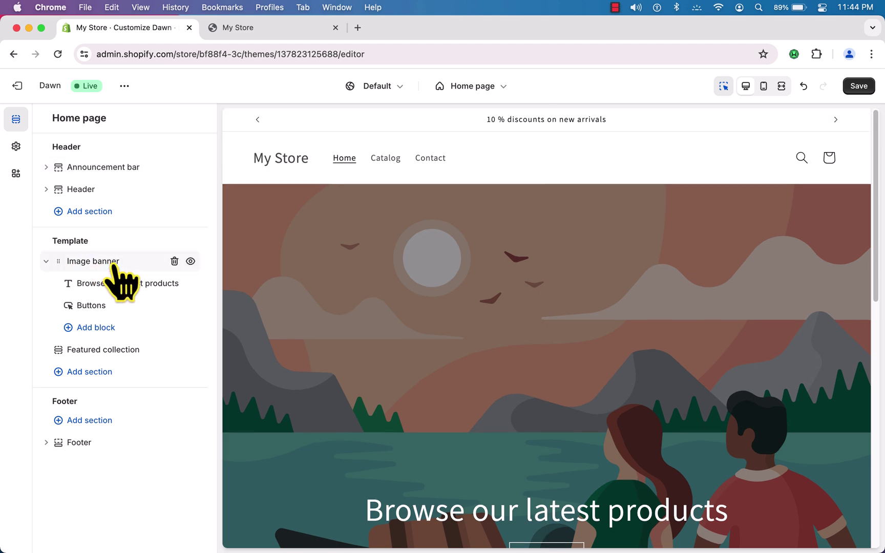
{"action": "scroll", "coordinate": [585, 361], "scroll_direction": "down", "scroll_amount": 2}
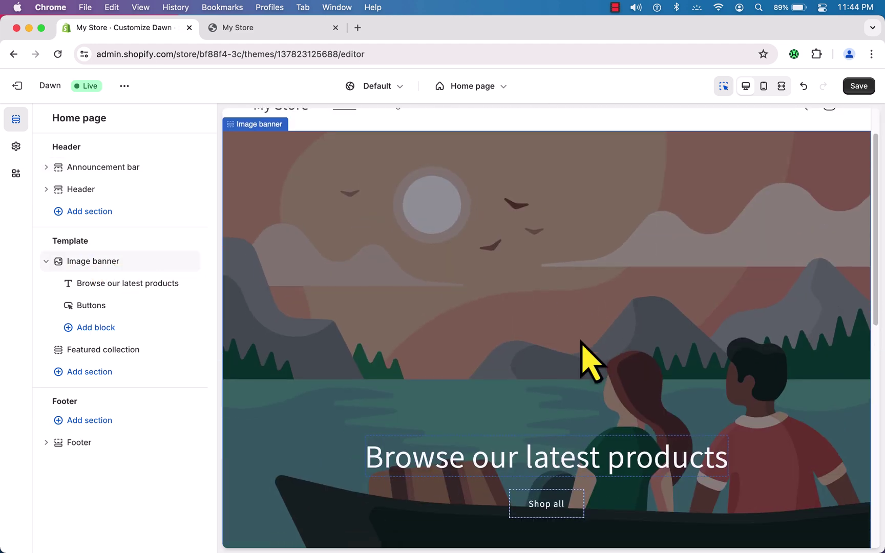
{"action": "scroll", "coordinate": [584, 360], "scroll_direction": "down", "scroll_amount": 1}
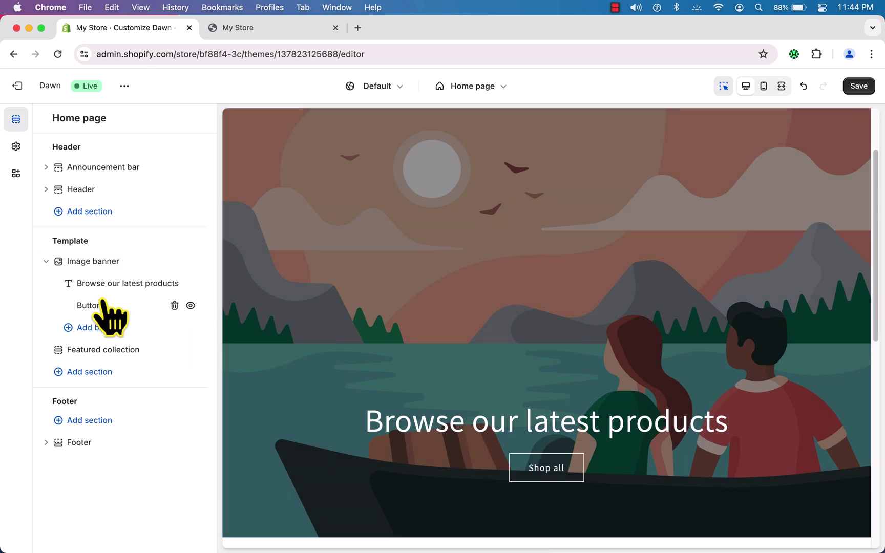
{"action": "left_click", "coordinate": [95, 264]}
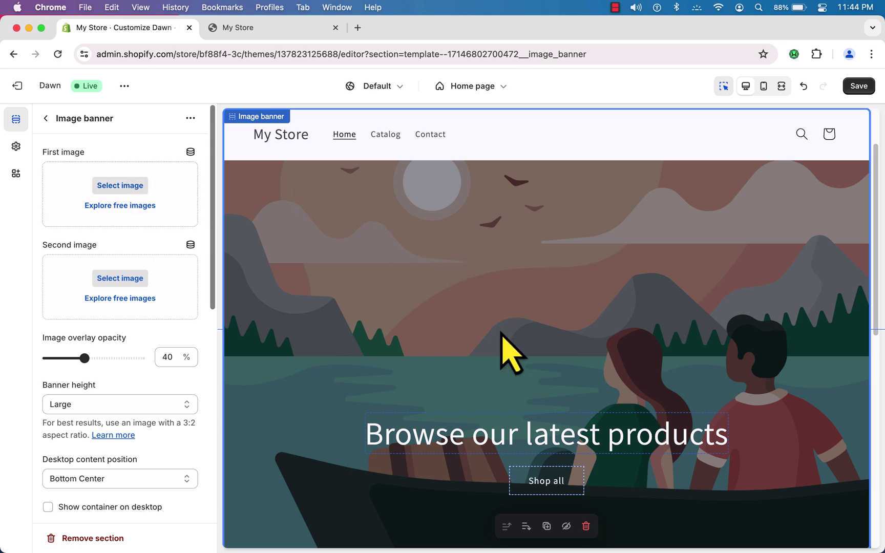
{"action": "scroll", "coordinate": [501, 332], "scroll_direction": "down", "scroll_amount": 15}
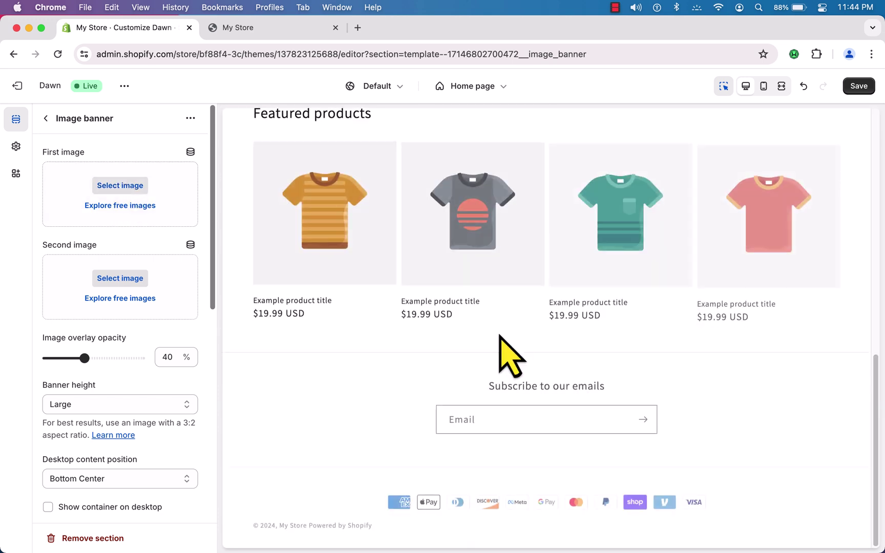
{"action": "scroll", "coordinate": [507, 353], "scroll_direction": "up", "scroll_amount": 15}
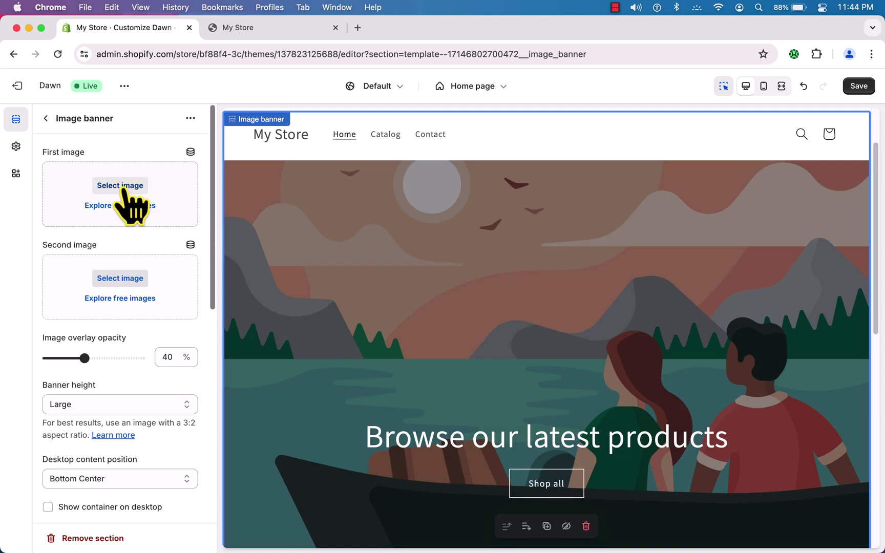
{"action": "left_click", "coordinate": [120, 186]}
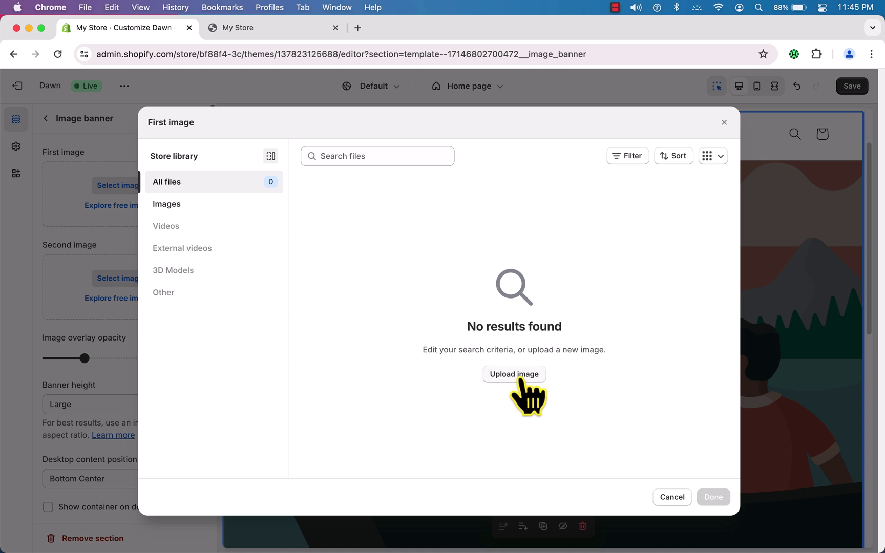
- Upload all the image files from the folder and apply fs-banner as the first banner image
{"action": "left_click", "coordinate": [514, 375]}
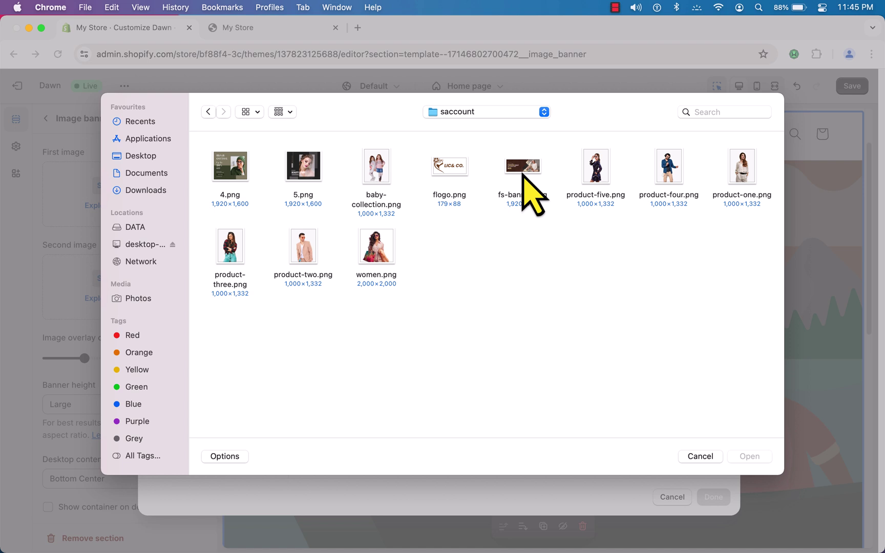
{"action": "left_click_drag", "start_coordinate": [223, 322], "coordinate": [745, 198]}
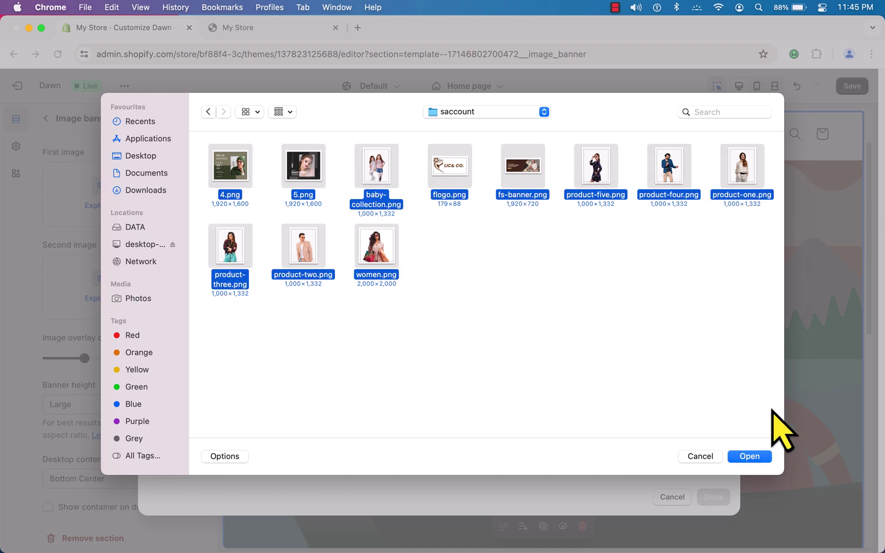
{"action": "left_click", "coordinate": [749, 456]}
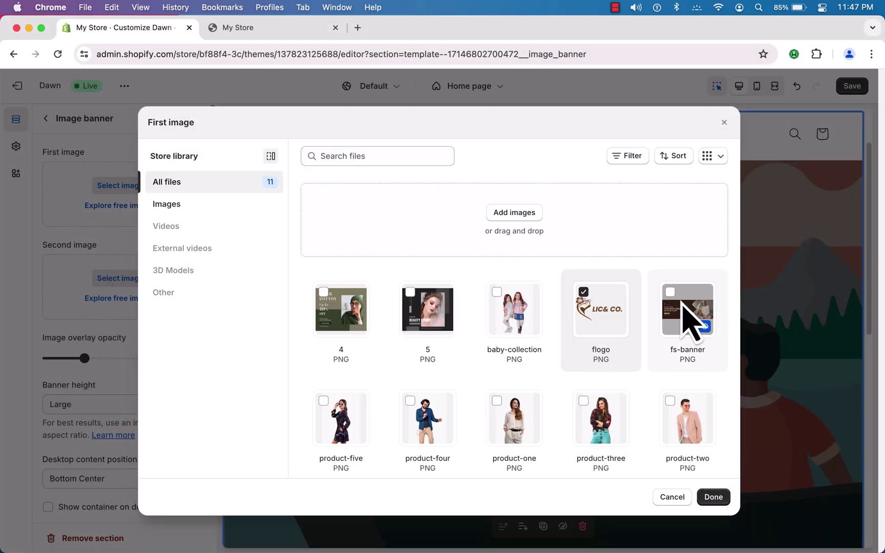
{"action": "left_click", "coordinate": [675, 298]}
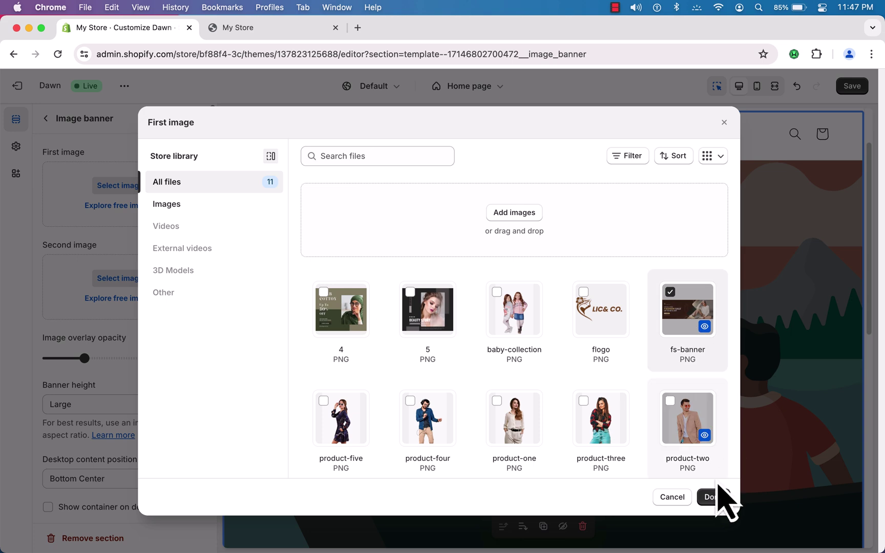
{"action": "left_click", "coordinate": [716, 499]}
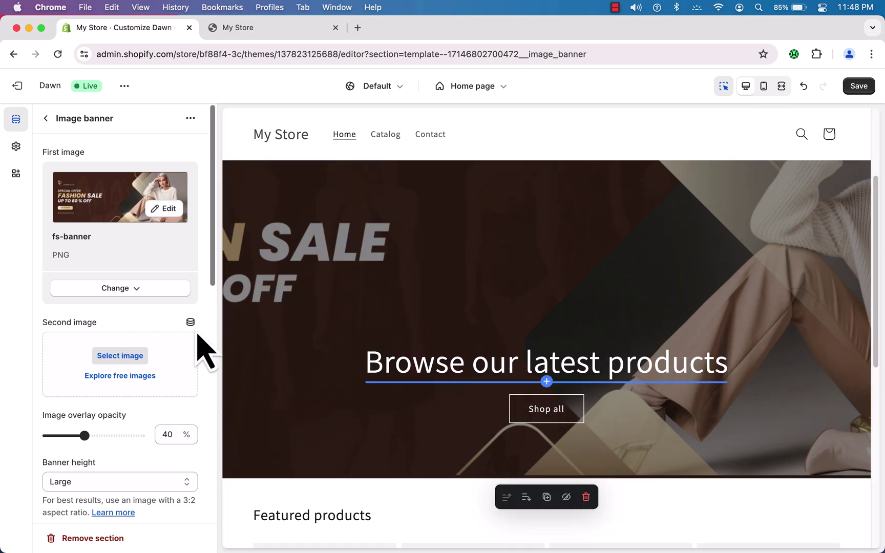
{"action": "left_click", "coordinate": [47, 118]}
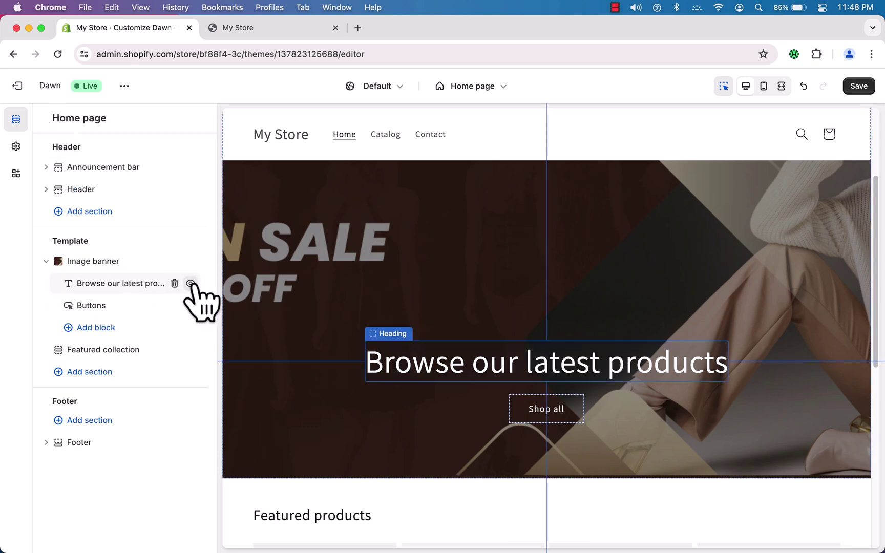
{"action": "left_click", "coordinate": [191, 284]}
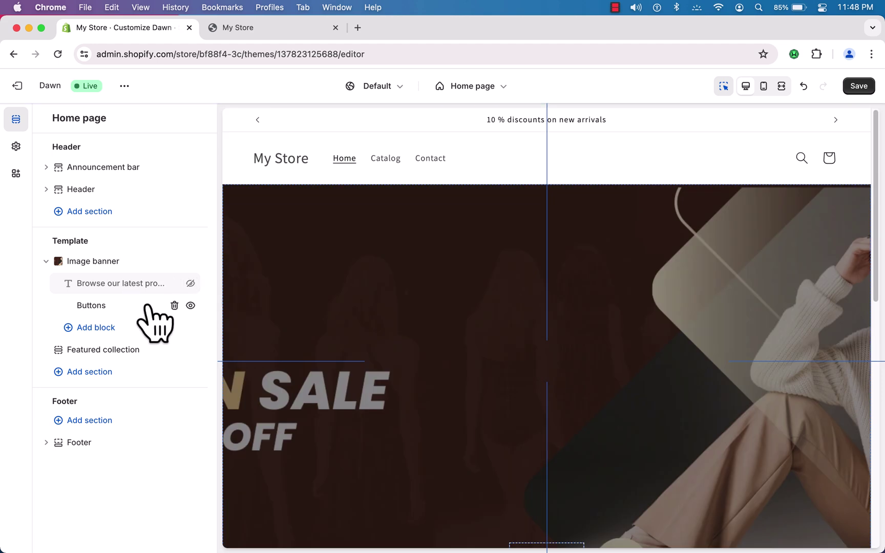
{"action": "left_click", "coordinate": [191, 305]}
{"action": "scroll", "coordinate": [510, 340], "scroll_direction": "down", "scroll_amount": 10}
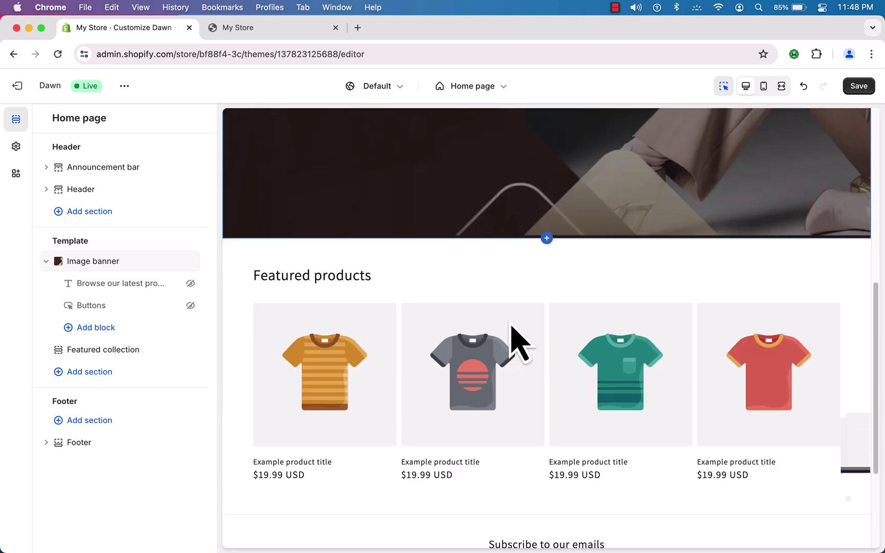
{"action": "scroll", "coordinate": [510, 339], "scroll_direction": "up", "scroll_amount": 10}
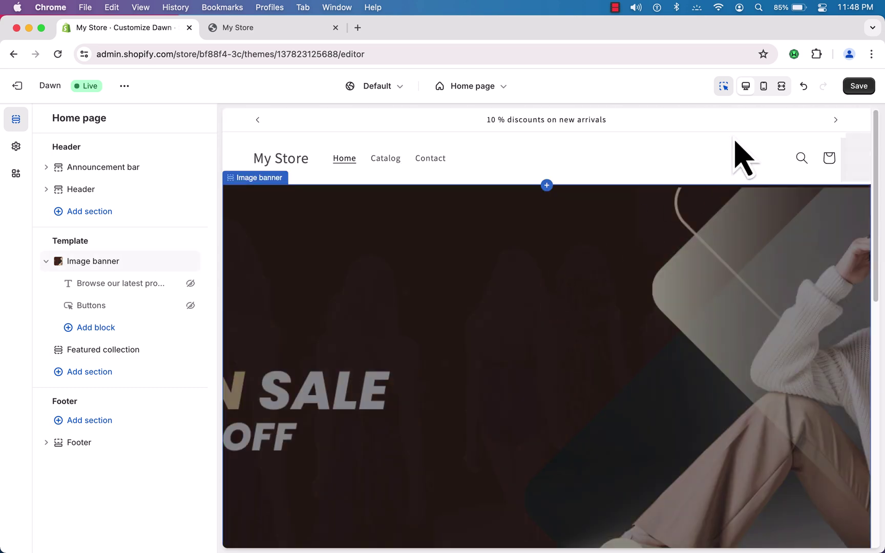
{"action": "left_click", "coordinate": [859, 86]}
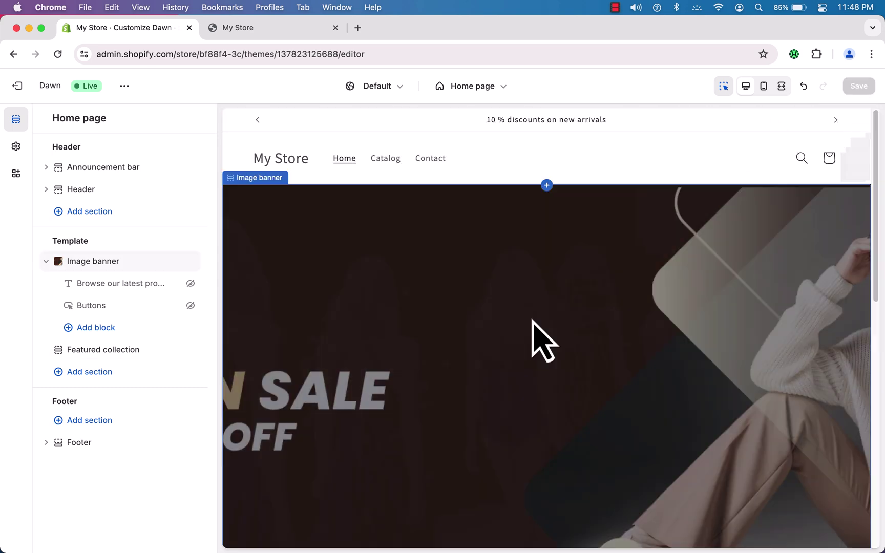
{"action": "scroll", "coordinate": [544, 342], "scroll_direction": "down", "scroll_amount": 10}
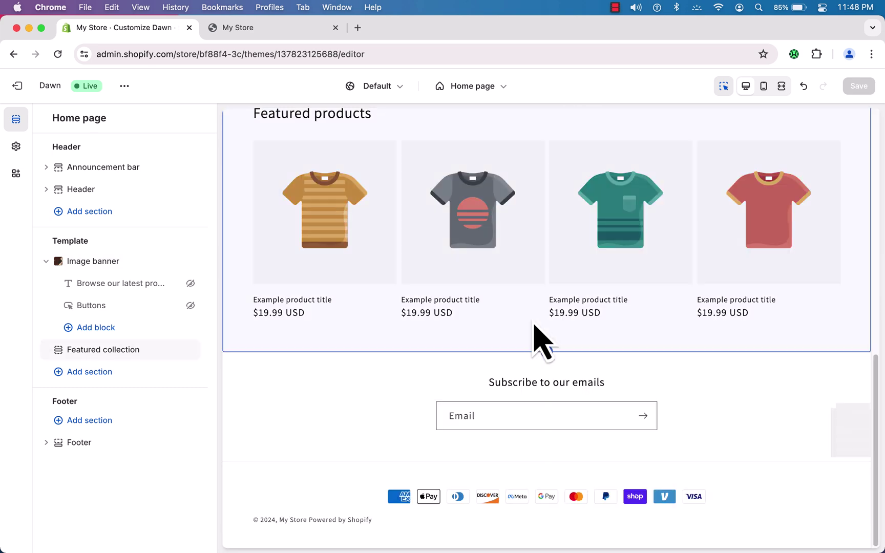
{"action": "scroll", "coordinate": [573, 281], "scroll_direction": "up", "scroll_amount": 5}
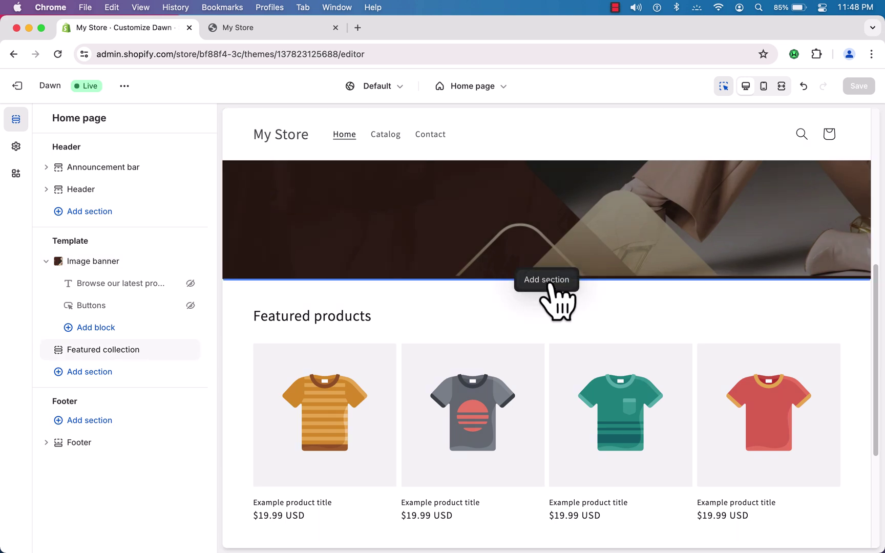
- Add a Collage section below the Image banner, above Featured products
{"action": "left_click", "coordinate": [551, 285]}
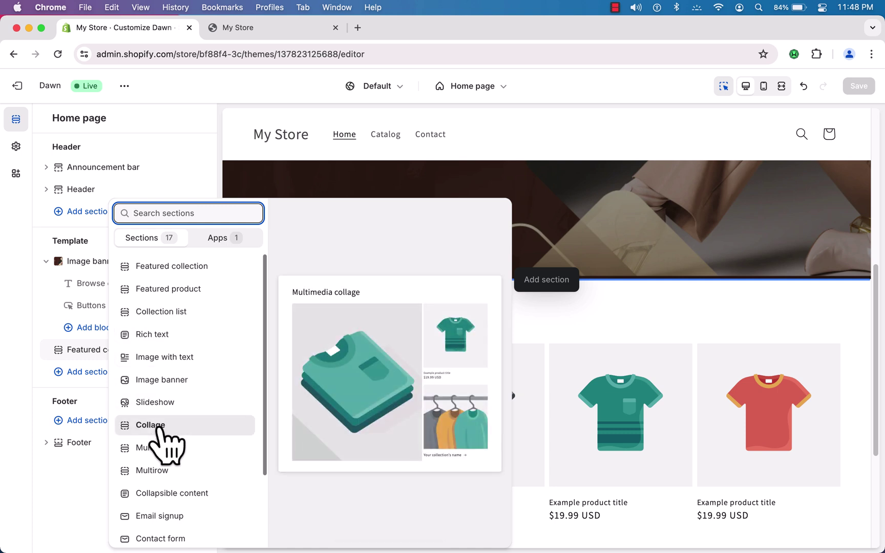
{"action": "left_click", "coordinate": [158, 427]}
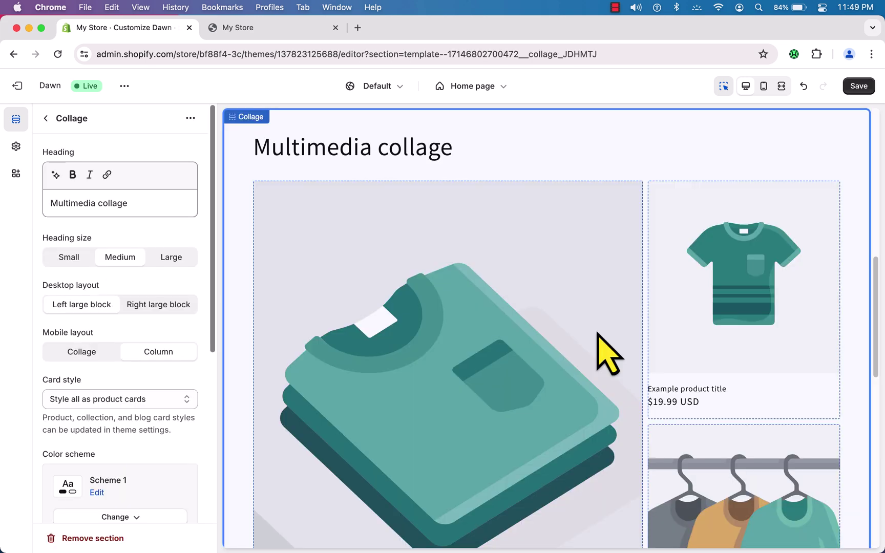
{"action": "scroll", "coordinate": [609, 348], "scroll_direction": "down", "scroll_amount": 5}
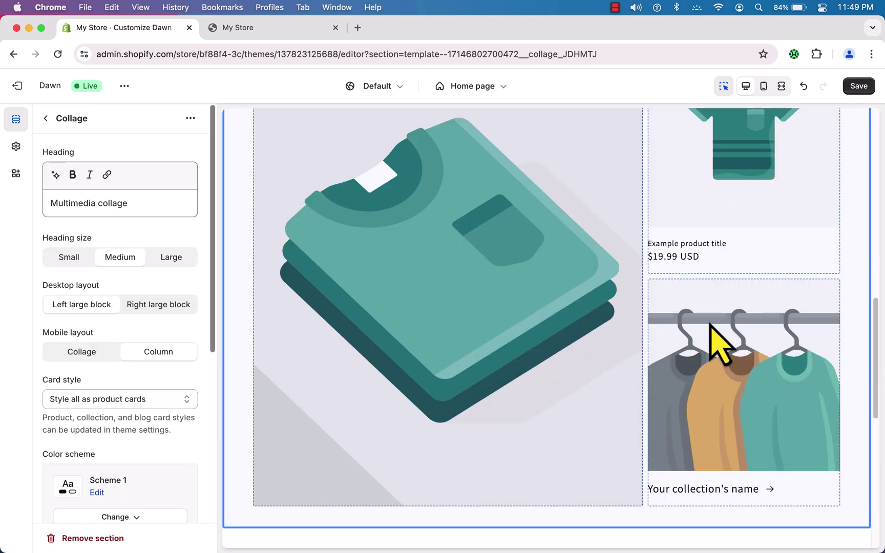
{"action": "scroll", "coordinate": [661, 355], "scroll_direction": "up", "scroll_amount": 1}
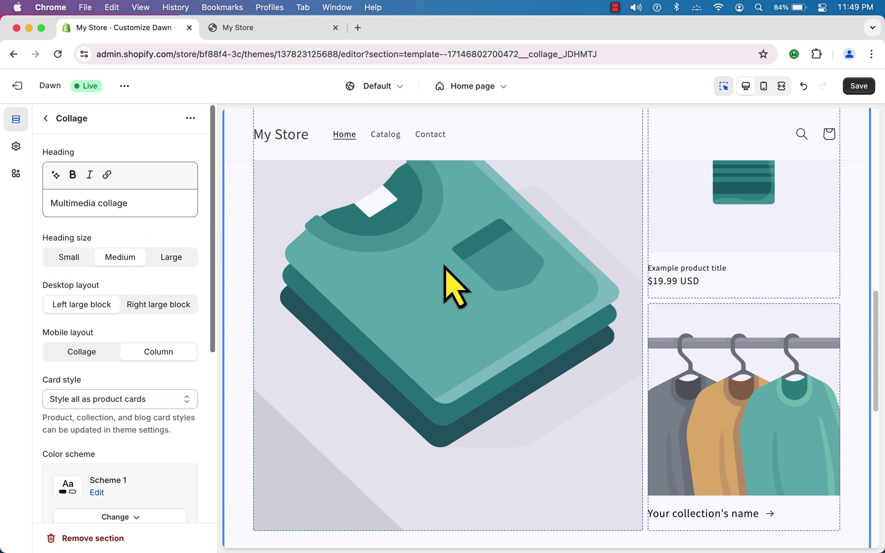
- Clear the Collage's 'Multimedia collage' heading so it shows no title
{"action": "double_click", "coordinate": [113, 203]}
{"action": "key", "text": "super+a"}
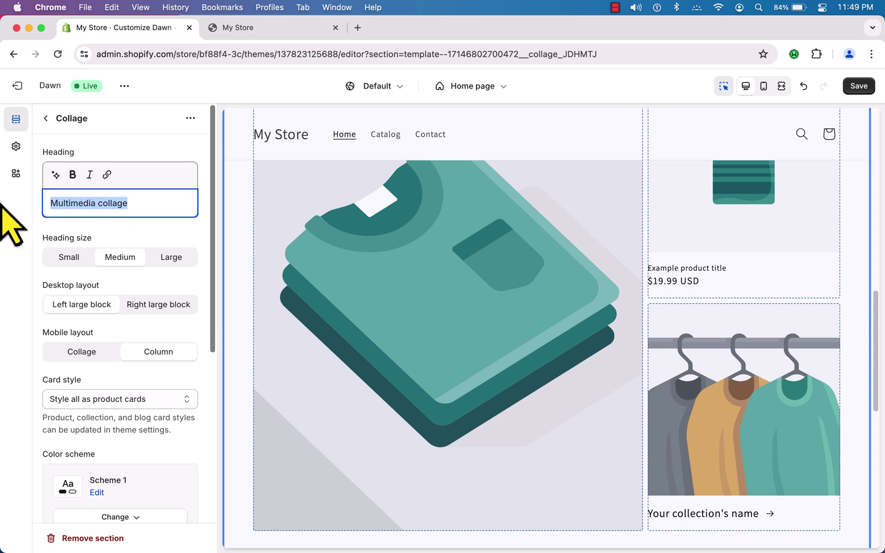
{"action": "key", "text": "BackSpace"}
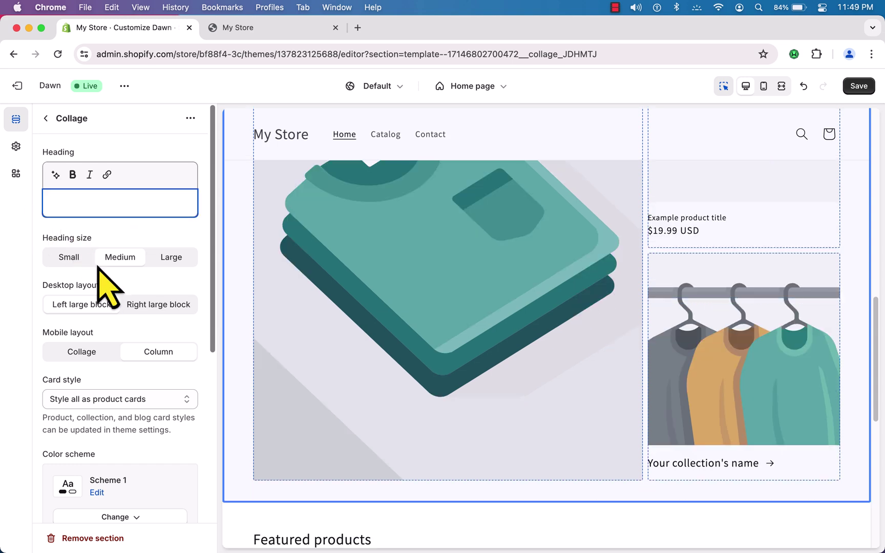
{"action": "scroll", "coordinate": [102, 283], "scroll_direction": "down", "scroll_amount": 5}
{"action": "scroll", "coordinate": [417, 315], "scroll_direction": "up", "scroll_amount": 3}
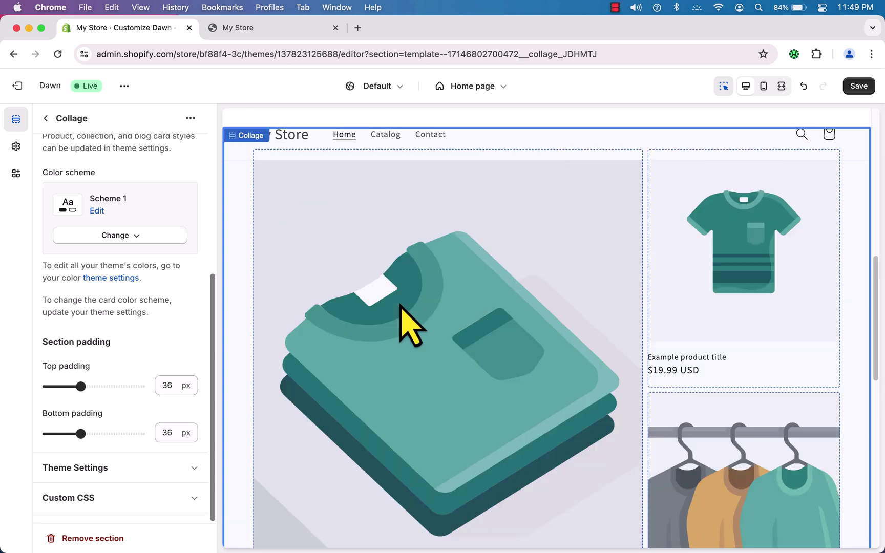
- Set the collage's large image to the Beauty Story image '5' and save the theme
{"action": "left_click", "coordinate": [410, 314]}
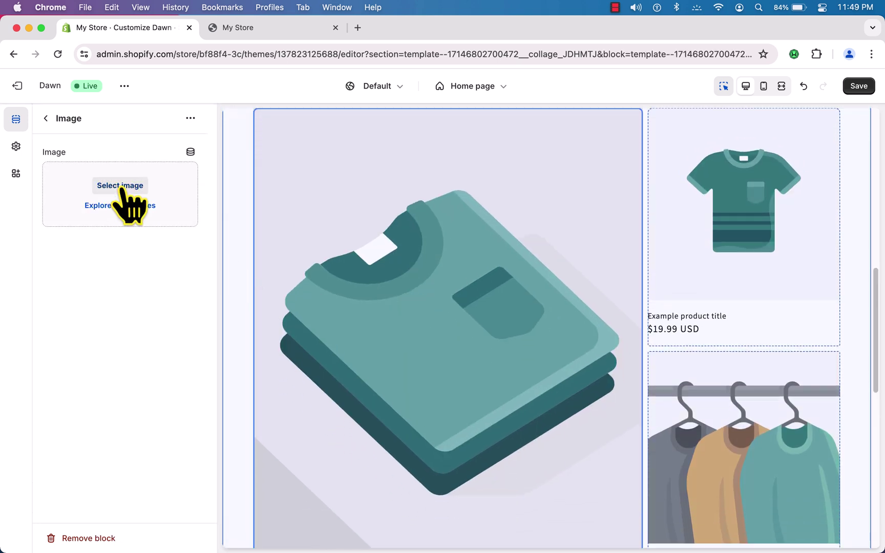
{"action": "left_click", "coordinate": [121, 186]}
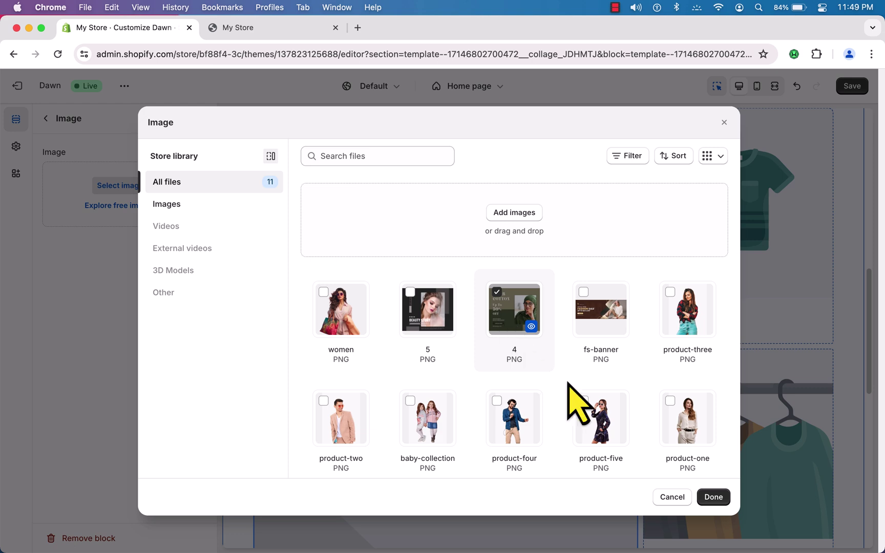
{"action": "left_click", "coordinate": [438, 321]}
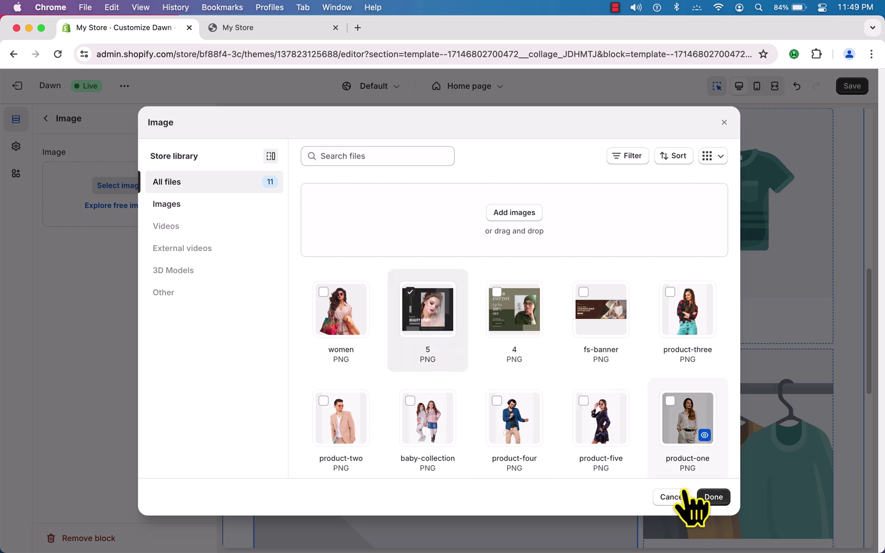
{"action": "left_click", "coordinate": [713, 497]}
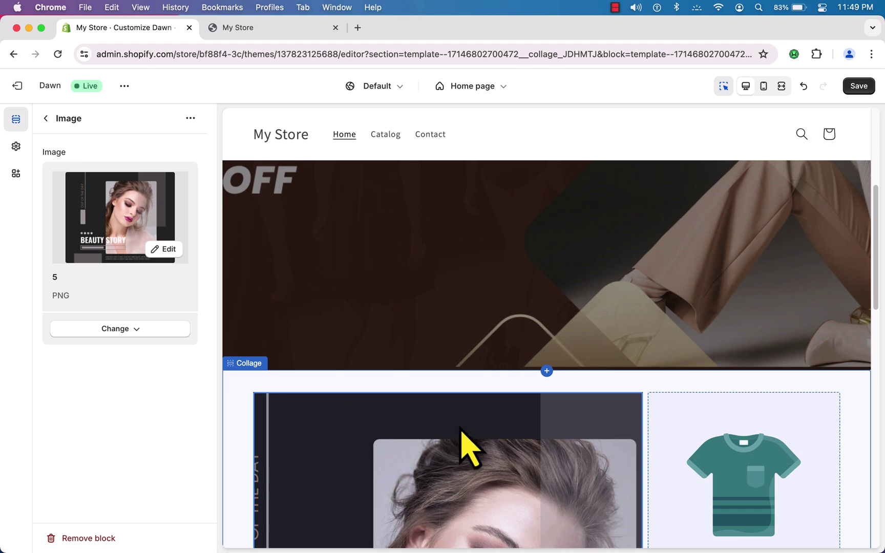
{"action": "left_click", "coordinate": [857, 85]}
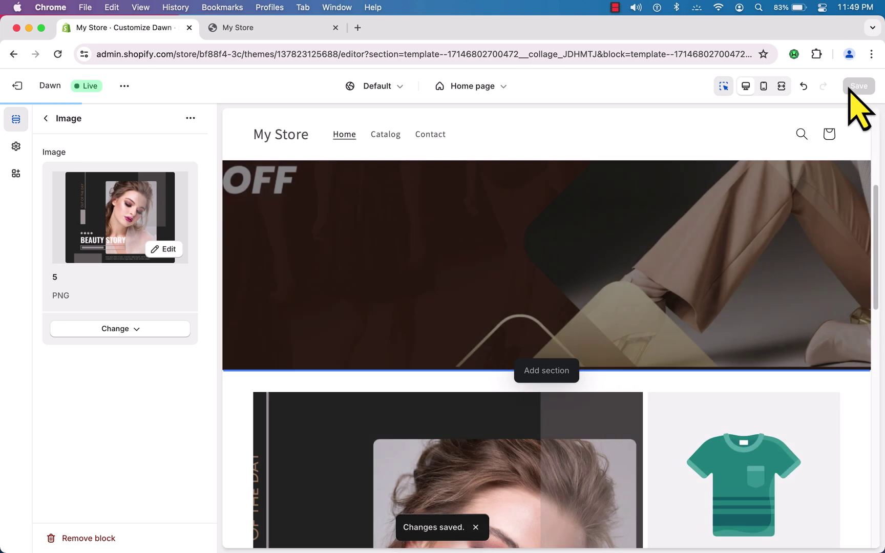
{"action": "left_click", "coordinate": [262, 30]}
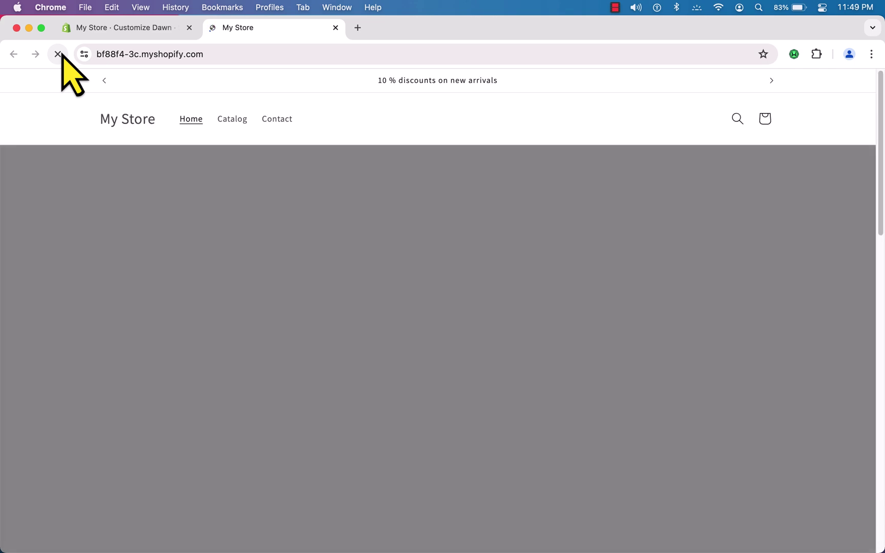
- Review the banner and Beauty Story collage on the live storefront, then return to the Dawn editor
{"action": "scroll", "coordinate": [326, 320], "scroll_direction": "down", "scroll_amount": 10}
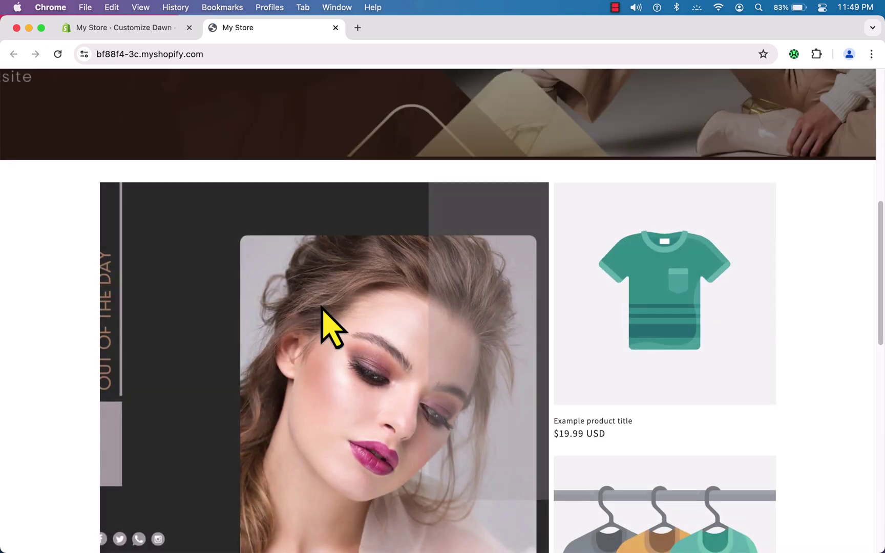
{"action": "scroll", "coordinate": [321, 307], "scroll_direction": "down", "scroll_amount": 4}
{"action": "scroll", "coordinate": [328, 322], "scroll_direction": "up", "scroll_amount": 15}
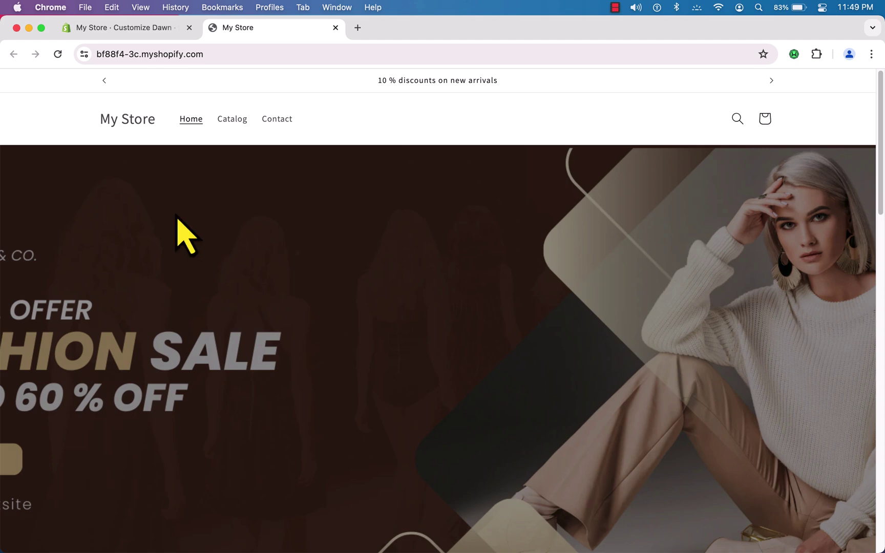
{"action": "left_click", "coordinate": [137, 28]}
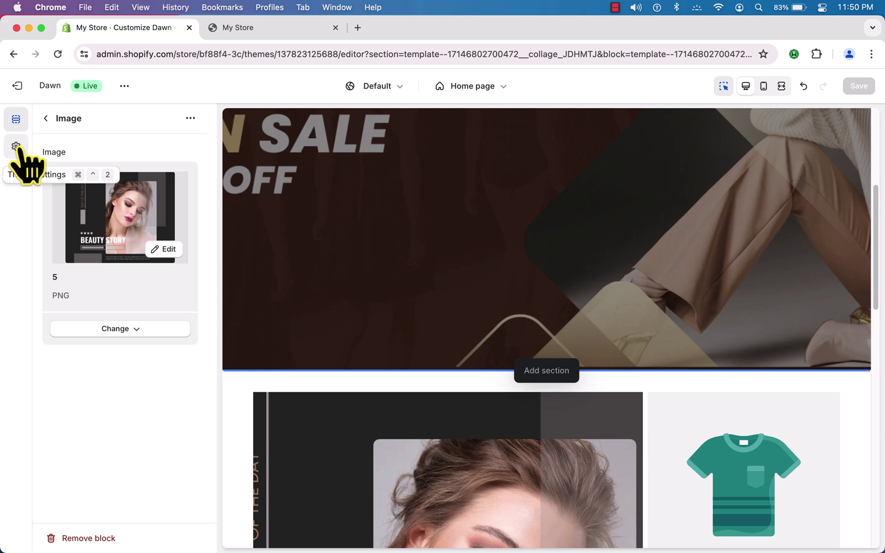
- Set the store logo to the flogo image in Theme settings and save the theme
{"action": "left_click", "coordinate": [16, 147]}
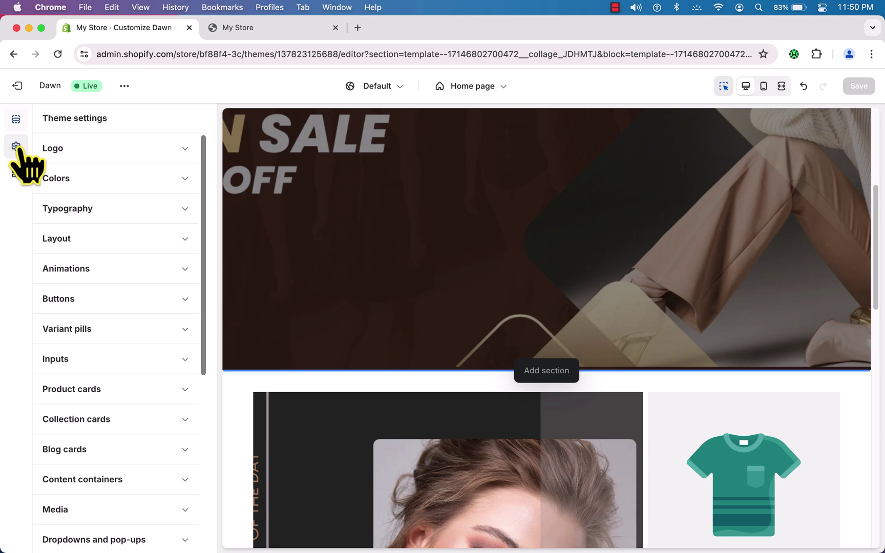
{"action": "left_click", "coordinate": [87, 152]}
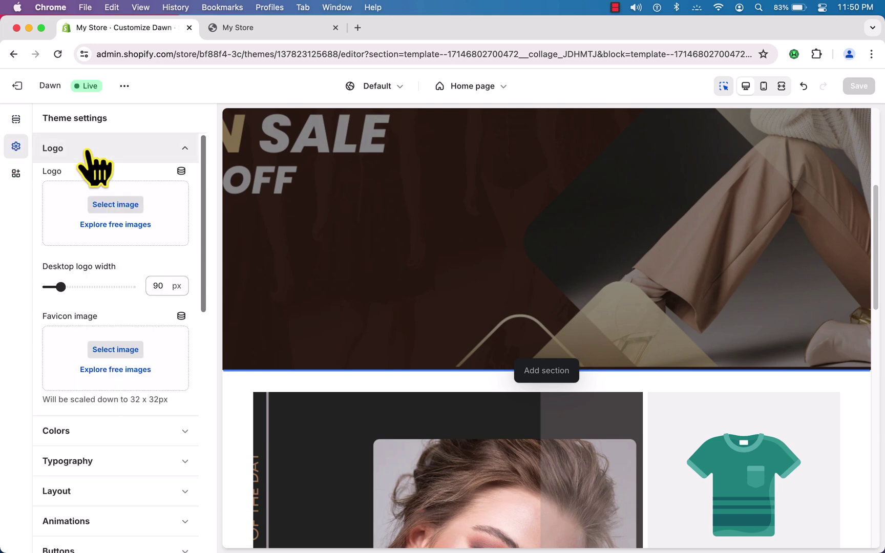
{"action": "left_click", "coordinate": [118, 205]}
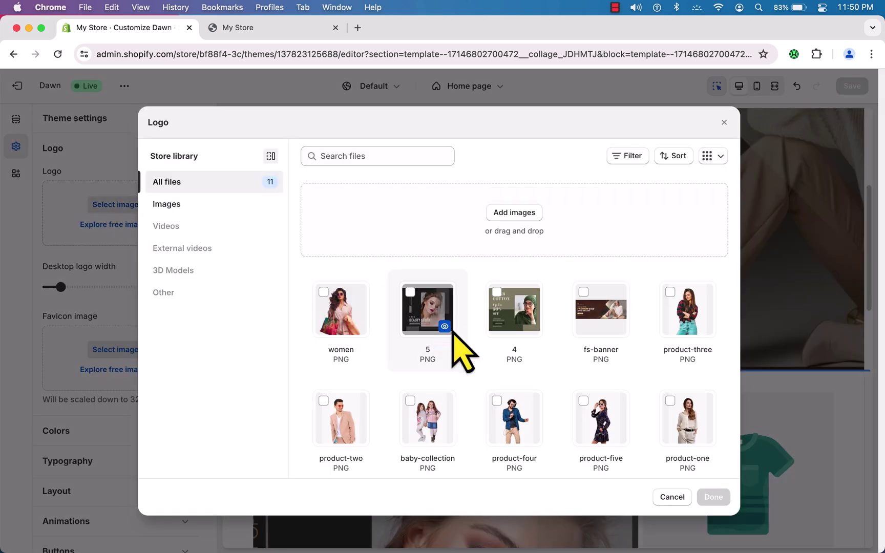
{"action": "scroll", "coordinate": [454, 331], "scroll_direction": "down", "scroll_amount": 1}
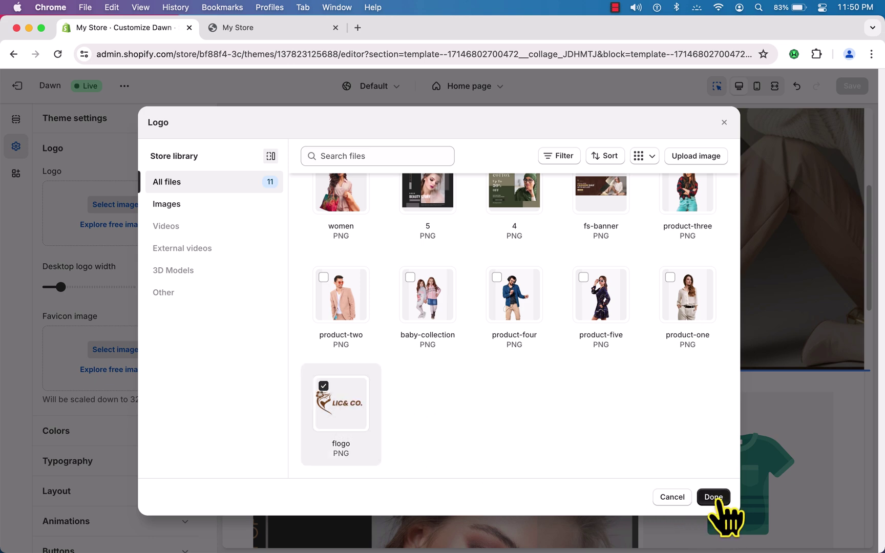
{"action": "left_click", "coordinate": [713, 497]}
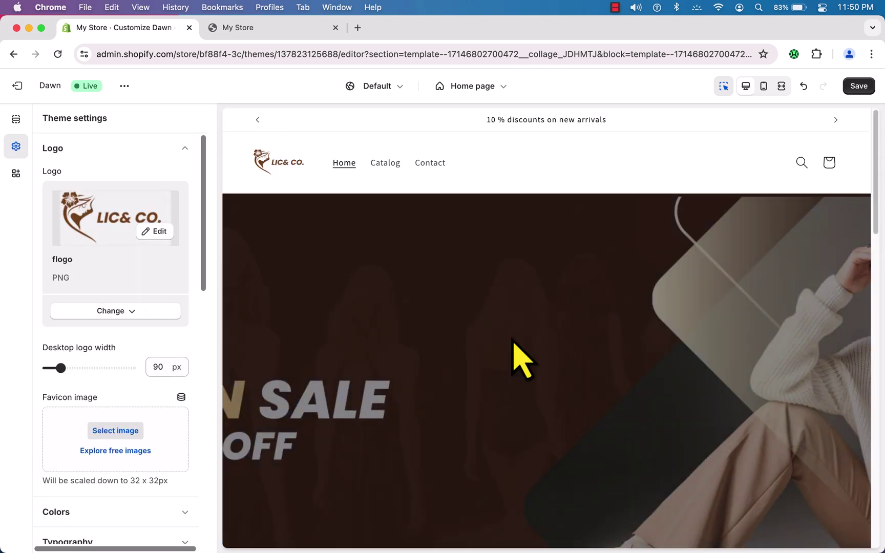
{"action": "left_click", "coordinate": [865, 87]}
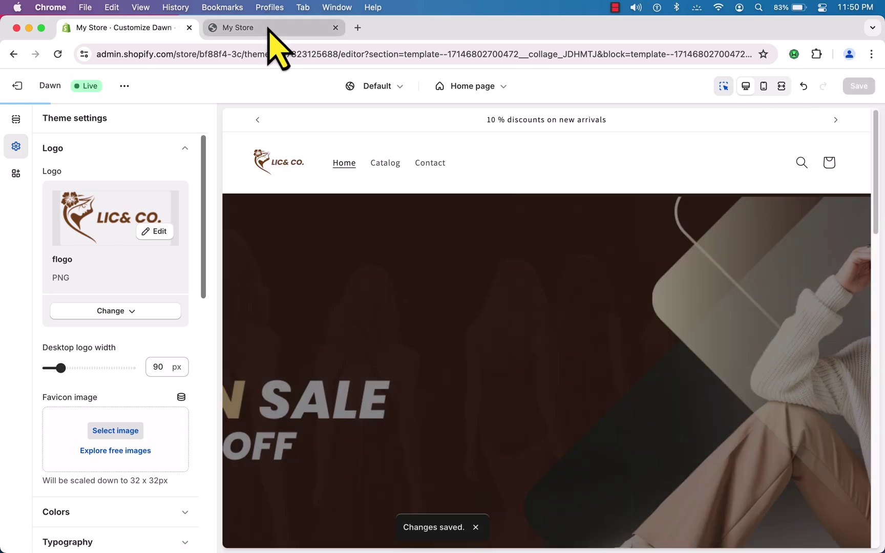
{"action": "left_click", "coordinate": [269, 28]}
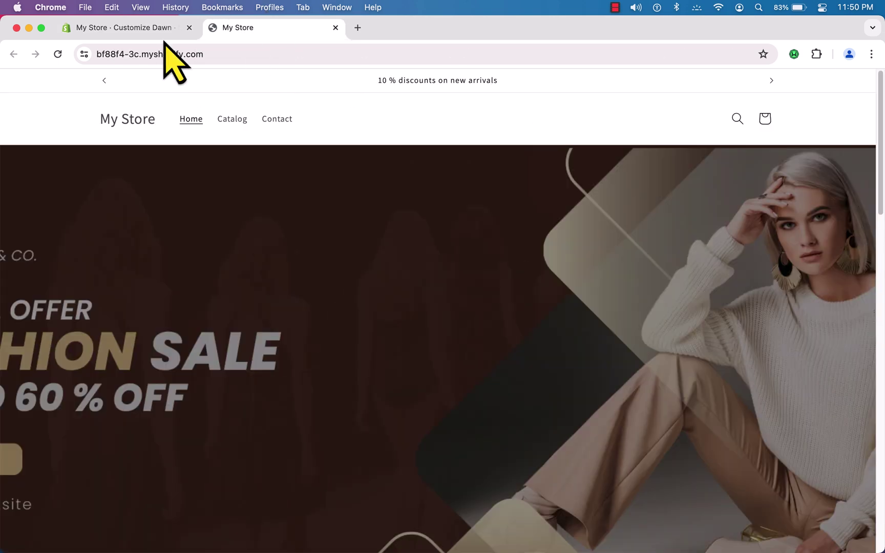
- Reload the storefront to confirm the LIC& CO. header logo, then return to the Dawn editor
{"action": "left_click", "coordinate": [58, 54]}
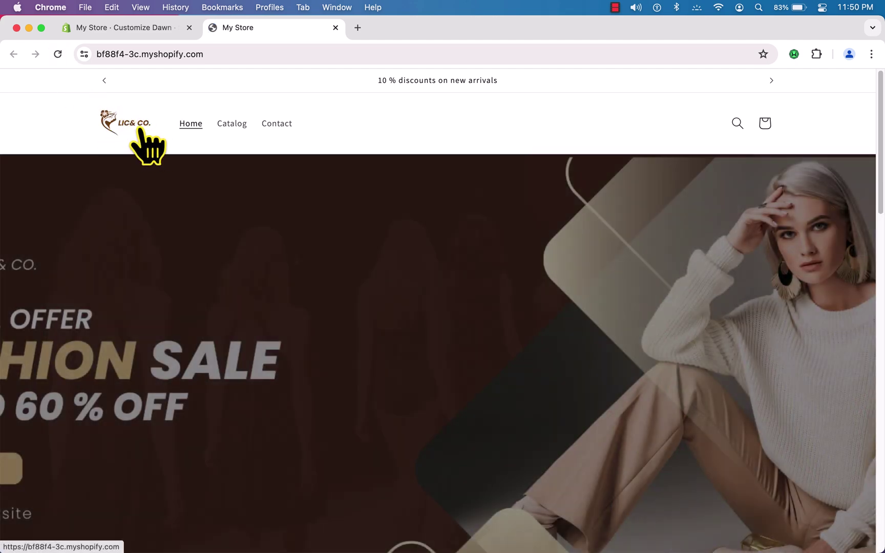
{"action": "scroll", "coordinate": [231, 307], "scroll_direction": "down", "scroll_amount": 5}
{"action": "scroll", "coordinate": [231, 309], "scroll_direction": "up", "scroll_amount": 5}
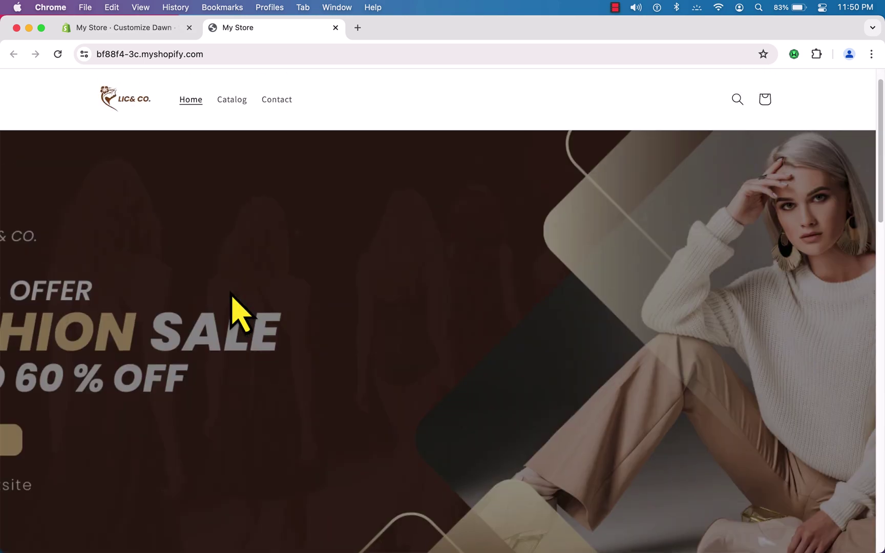
{"action": "left_click", "coordinate": [123, 27]}
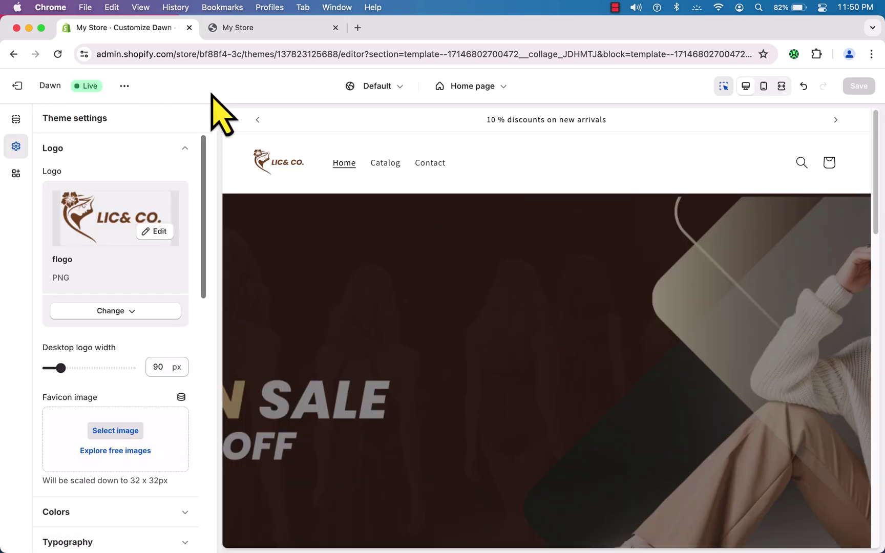
- Leave the theme editor and go via Themes and Orders to the empty Products page
{"action": "left_click", "coordinate": [27, 86]}
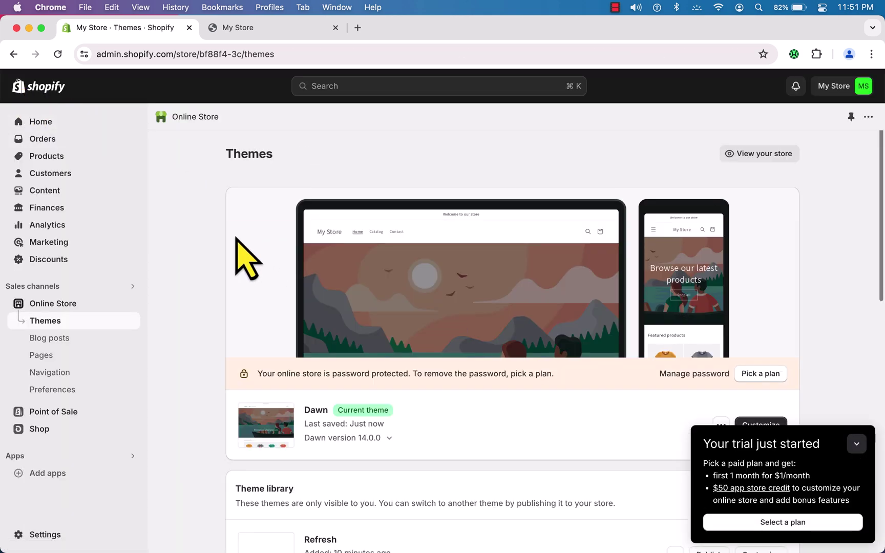
{"action": "left_click", "coordinate": [44, 140]}
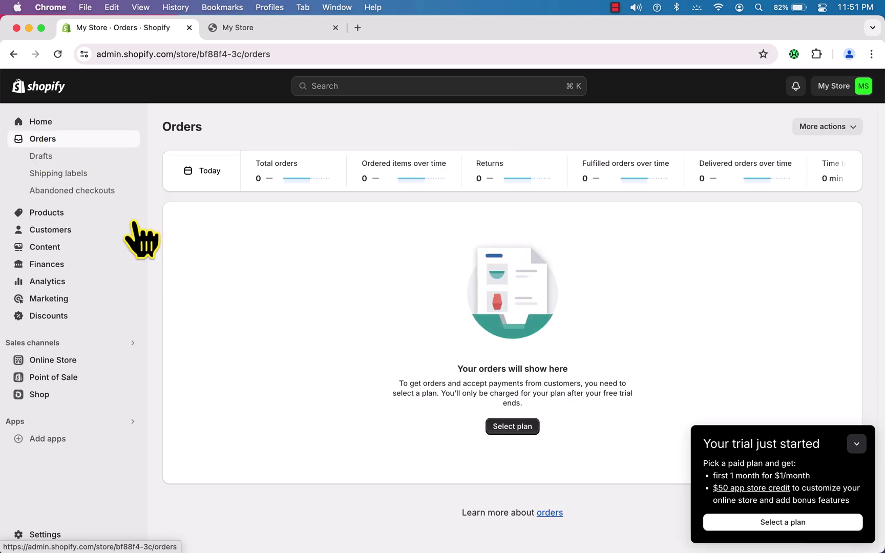
{"action": "left_click", "coordinate": [60, 213]}
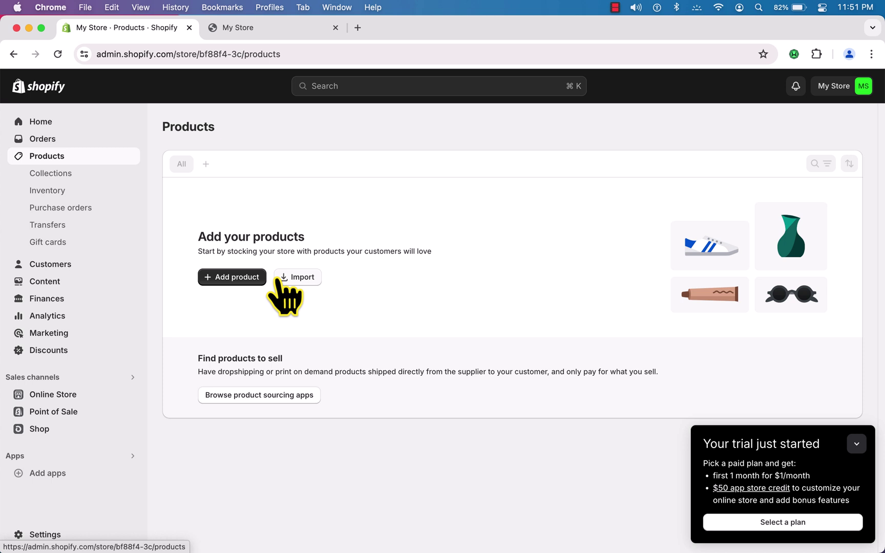
- Create a new product titled 'Fashion'
{"action": "left_click", "coordinate": [237, 281]}
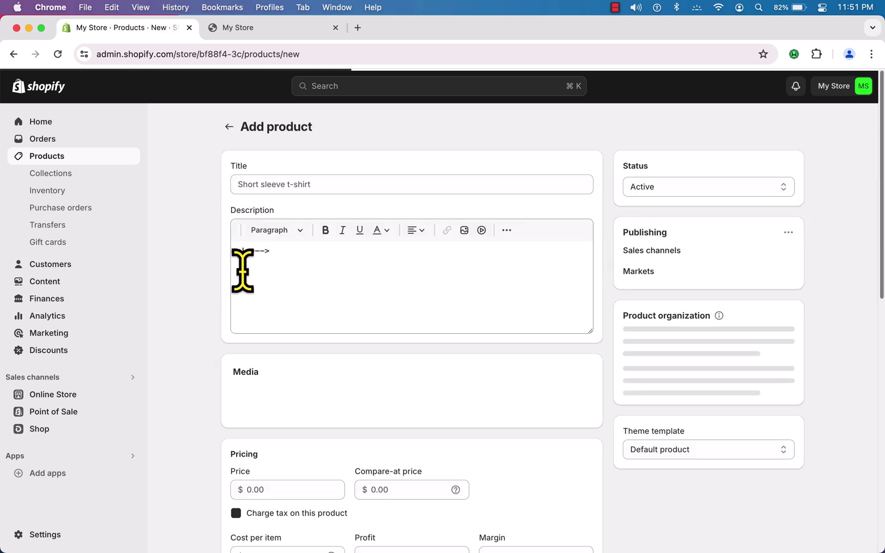
{"action": "left_click", "coordinate": [307, 183]}
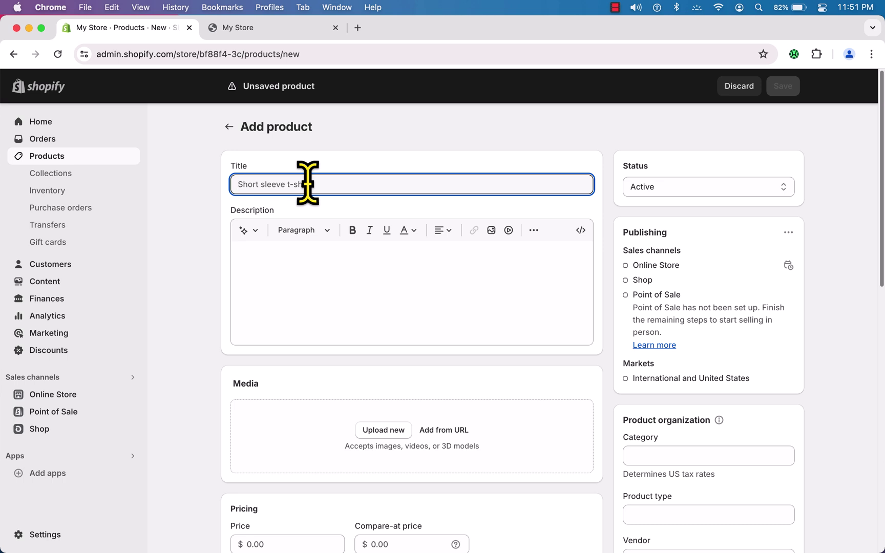
{"action": "type", "text": "Fashion"}
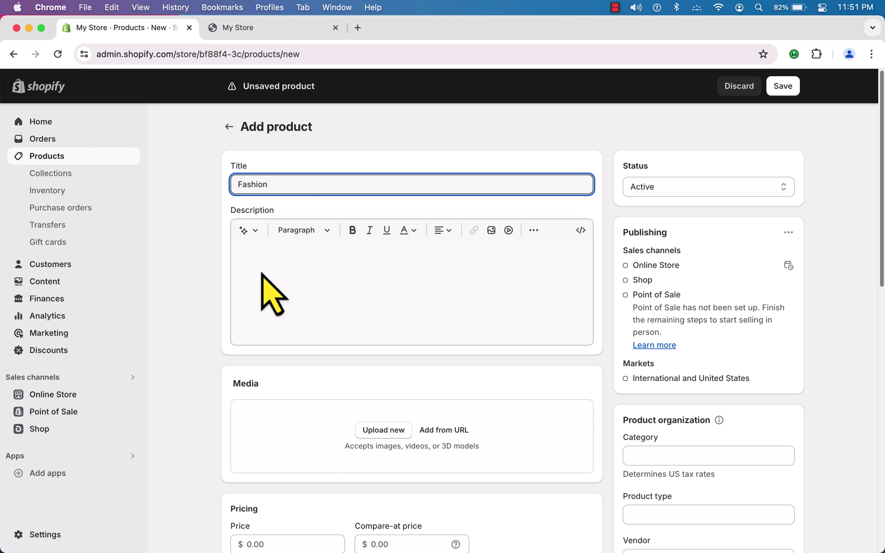
- Generate an AI description from the keyword 'fashion' and keep it
{"action": "left_click", "coordinate": [250, 231]}
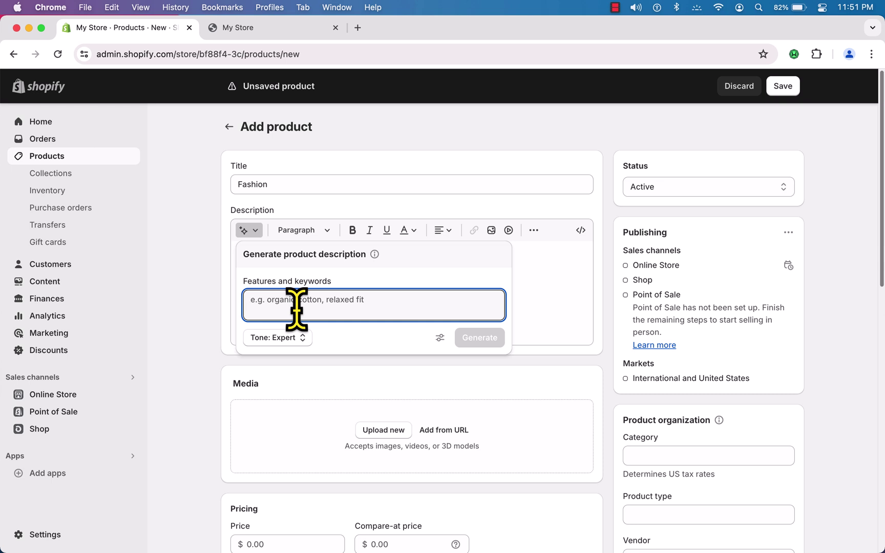
{"action": "type", "text": "fashion"}
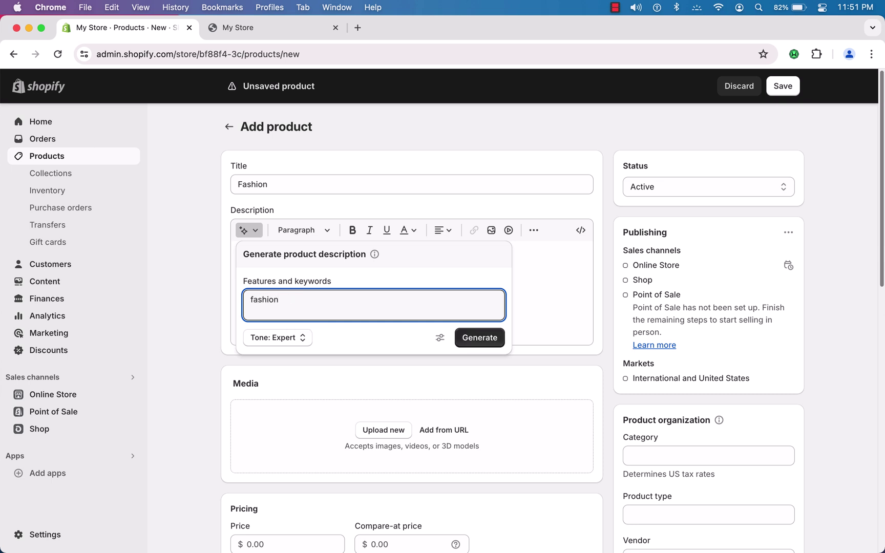
{"action": "left_click", "coordinate": [482, 342]}
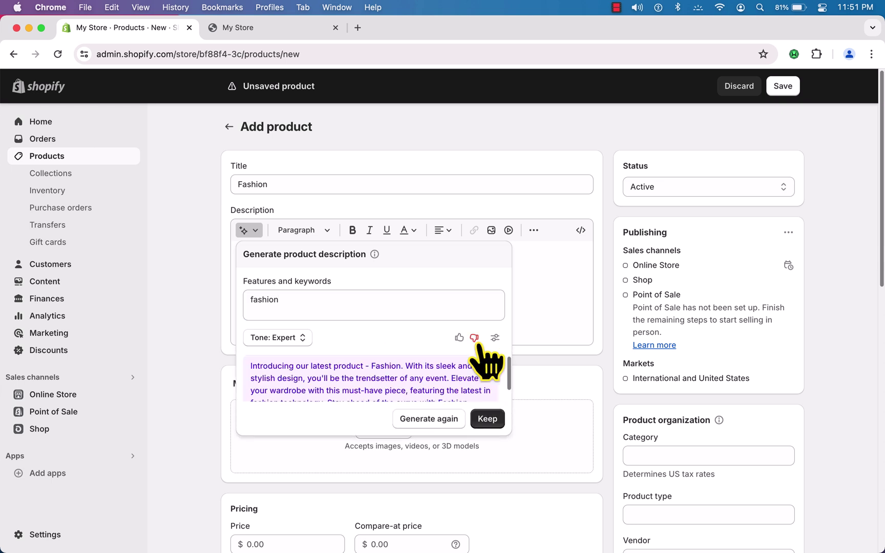
{"action": "left_click", "coordinate": [487, 433]}
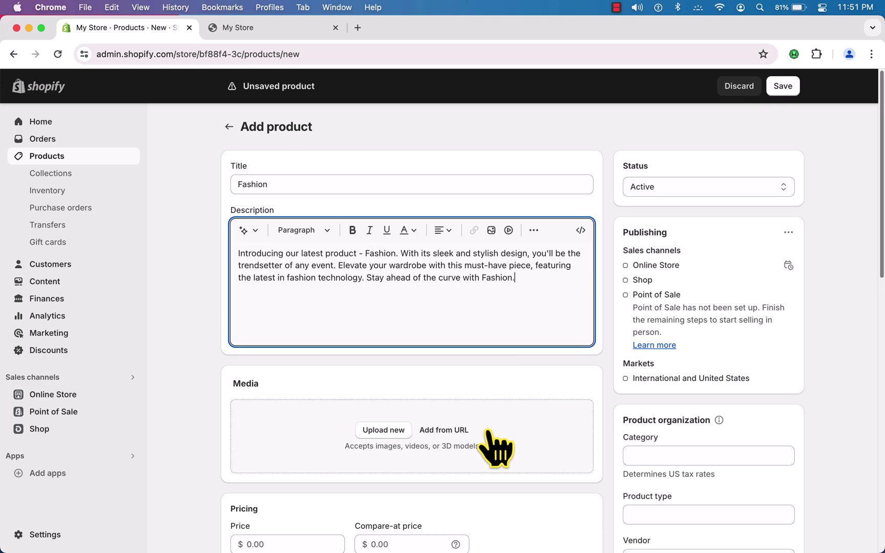
- Upload product-two.png as the photo and set a $40 price with $50 compare-at
{"action": "left_click", "coordinate": [394, 431]}
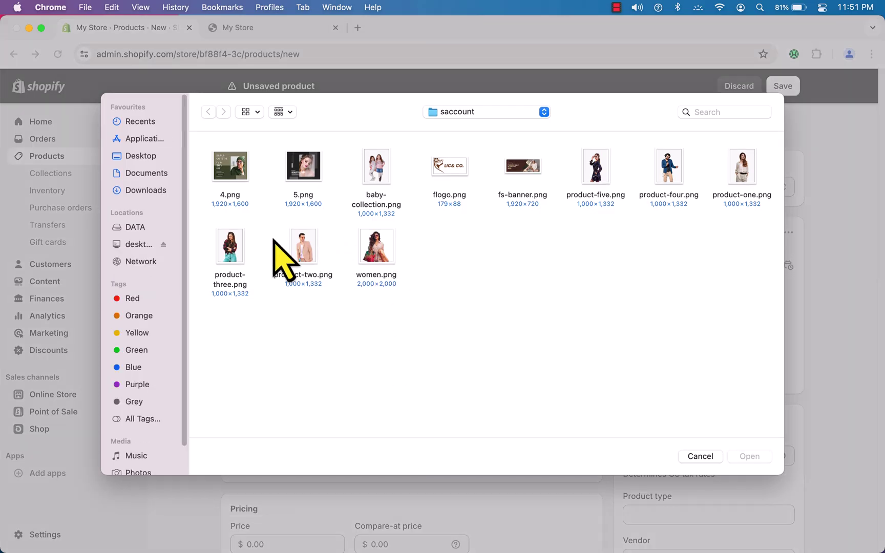
{"action": "double_click", "coordinate": [307, 250]}
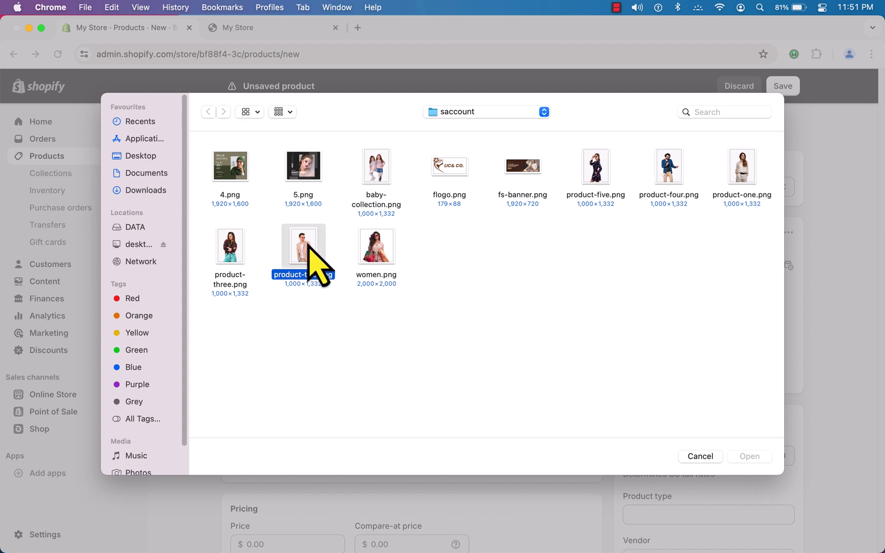
{"action": "scroll", "coordinate": [376, 316], "scroll_direction": "down", "scroll_amount": 4}
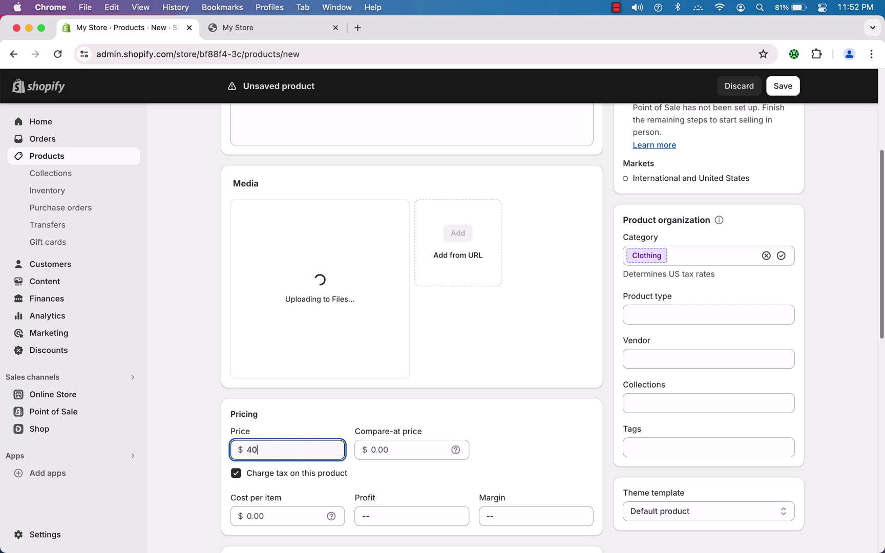
{"action": "left_click", "coordinate": [401, 449]}
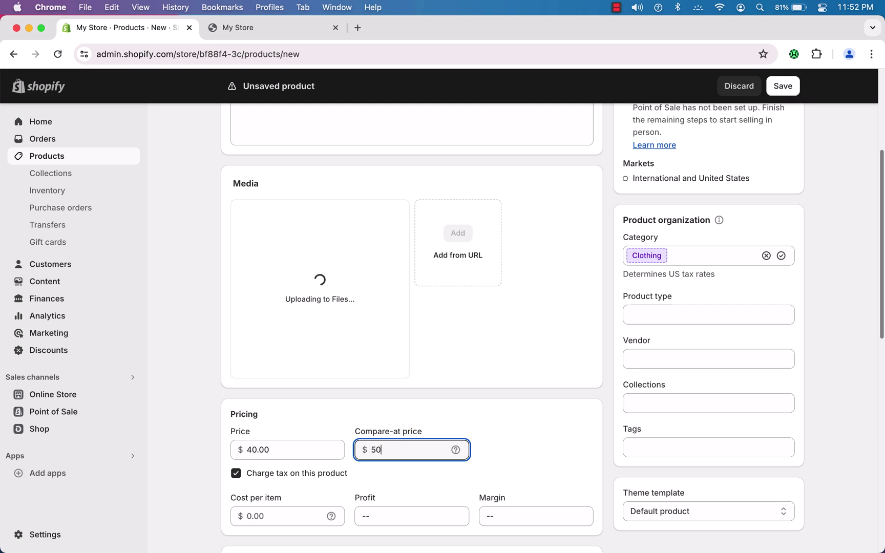
{"action": "type", "text": "50"}
- Turn off quantity tracking and enter SKU 5 for the Fashion product
{"action": "scroll", "coordinate": [386, 494], "scroll_direction": "down", "scroll_amount": 1}
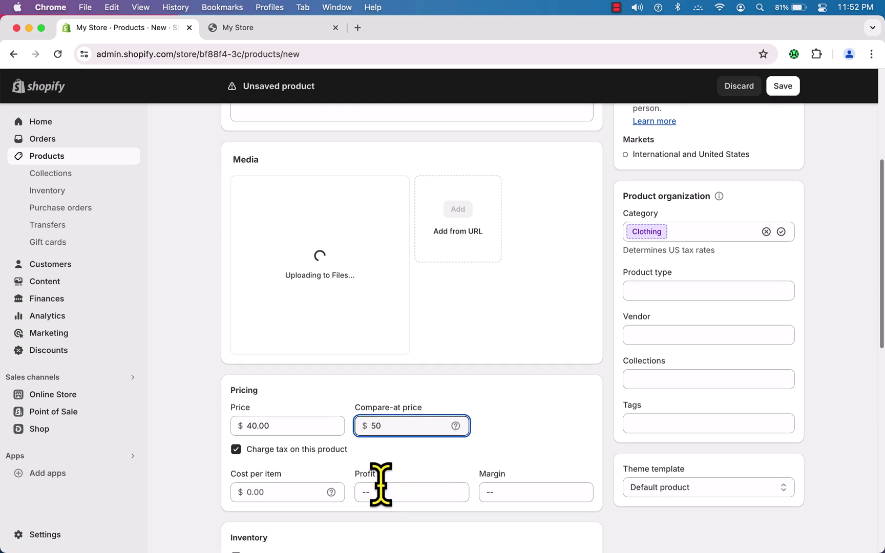
{"action": "scroll", "coordinate": [322, 482], "scroll_direction": "down", "scroll_amount": 5}
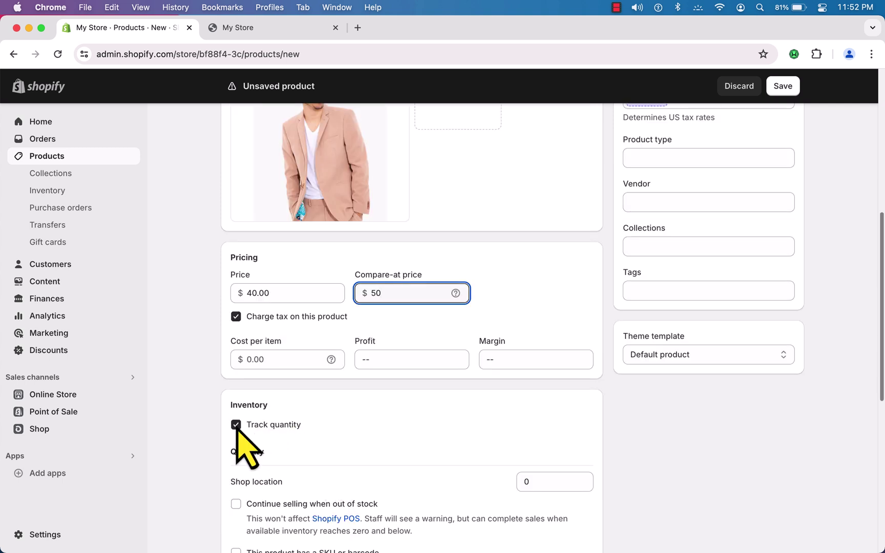
{"action": "left_click", "coordinate": [236, 426]}
{"action": "scroll", "coordinate": [381, 504], "scroll_direction": "down", "scroll_amount": 5}
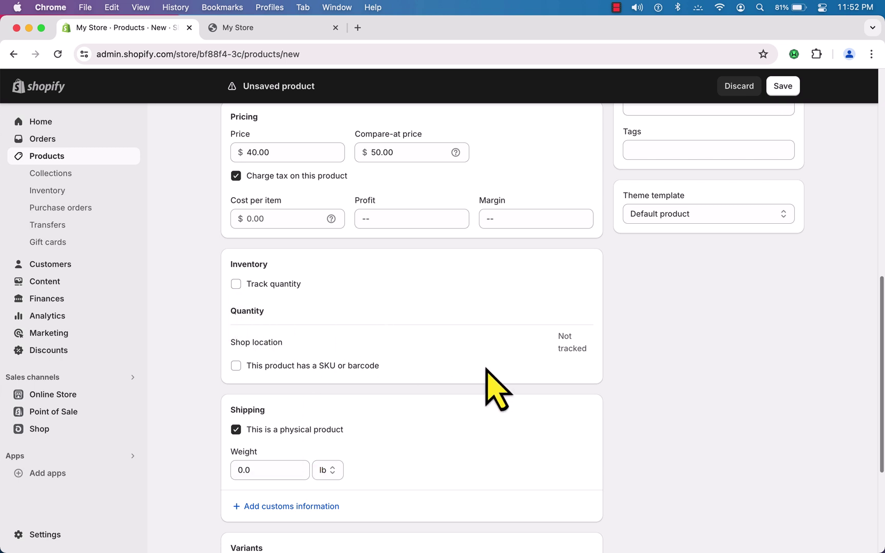
{"action": "left_click", "coordinate": [238, 365]}
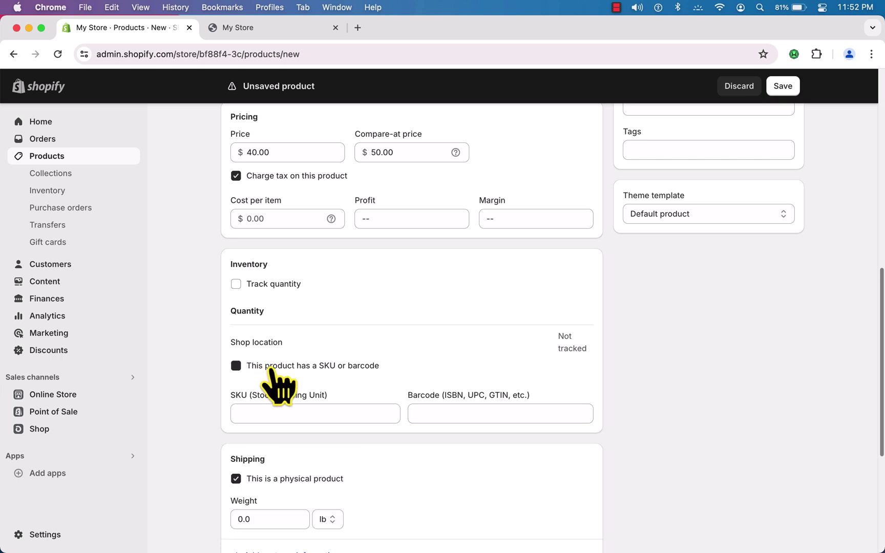
{"action": "left_click", "coordinate": [303, 414]}
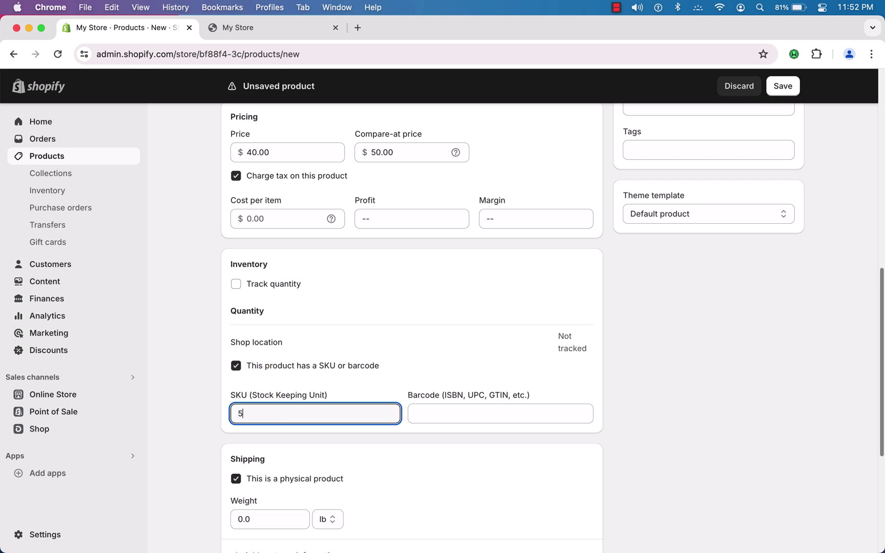
{"action": "type", "text": "5"}
{"action": "scroll", "coordinate": [687, 427], "scroll_direction": "down", "scroll_amount": 5}
{"action": "scroll", "coordinate": [684, 409], "scroll_direction": "up", "scroll_amount": 12}
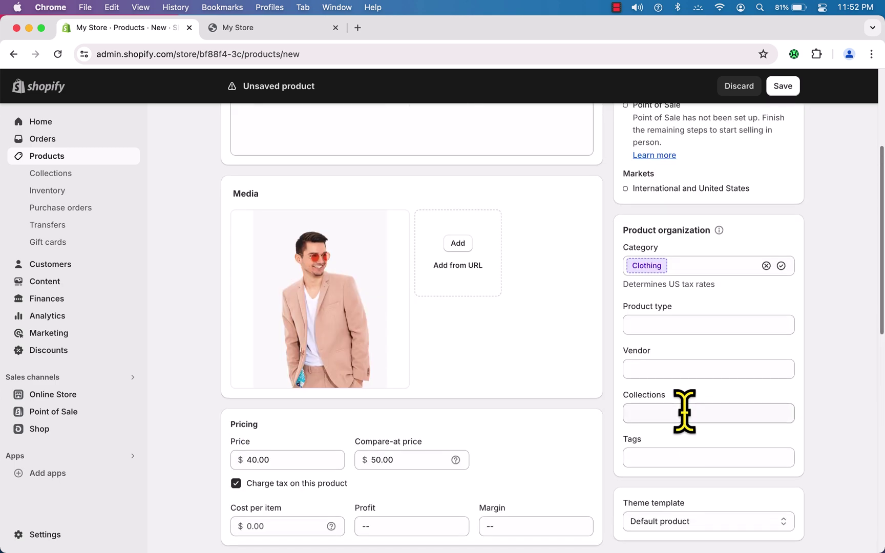
- Save the Fashion product so it becomes active in the store
{"action": "left_click", "coordinate": [785, 88]}
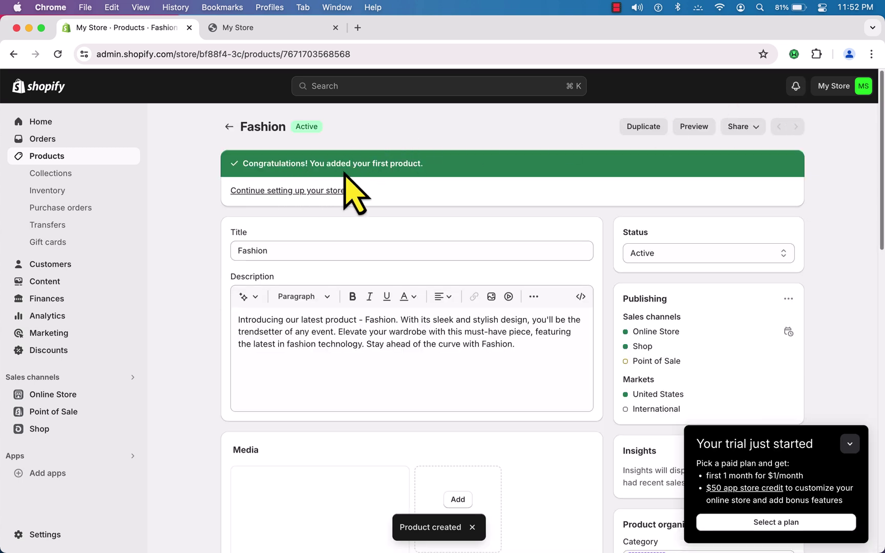
{"action": "left_click", "coordinate": [271, 26]}
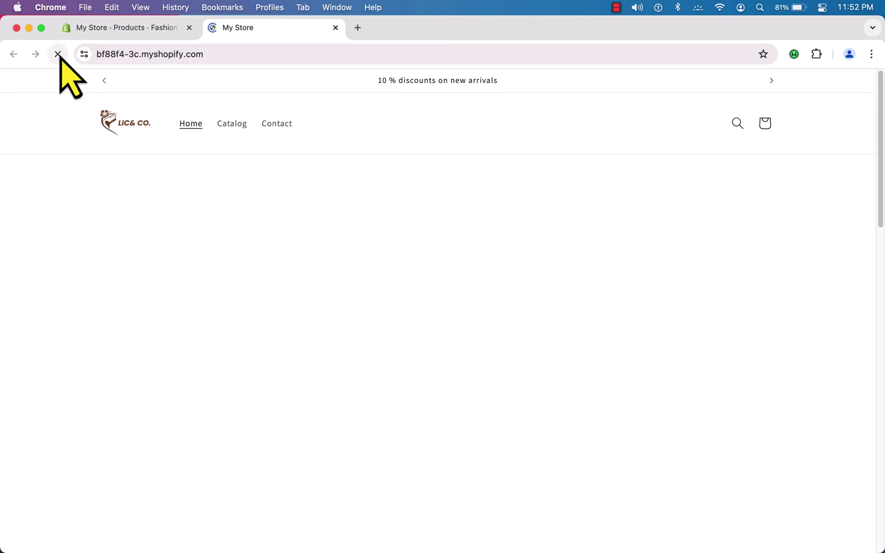
{"action": "scroll", "coordinate": [330, 262], "scroll_direction": "down", "scroll_amount": 10}
{"action": "scroll", "coordinate": [338, 279], "scroll_direction": "down", "scroll_amount": 10}
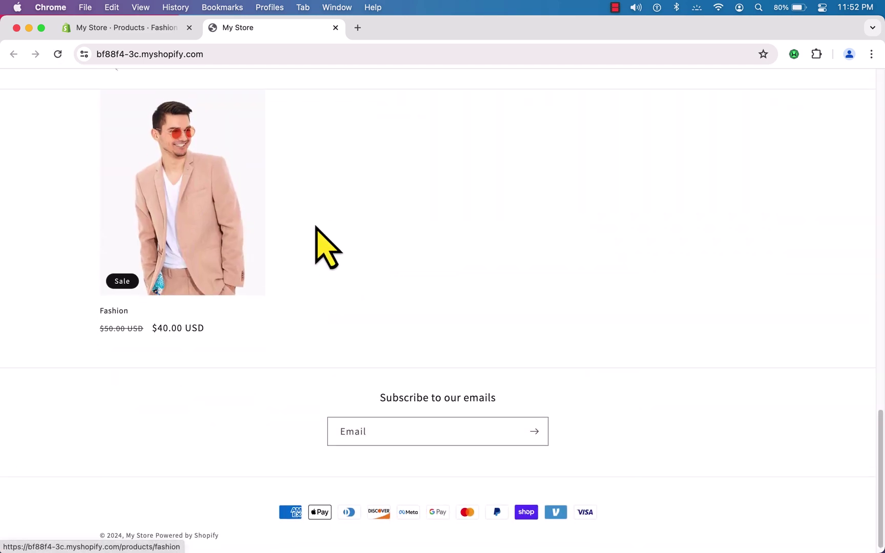
{"action": "scroll", "coordinate": [256, 287], "scroll_direction": "up", "scroll_amount": 4}
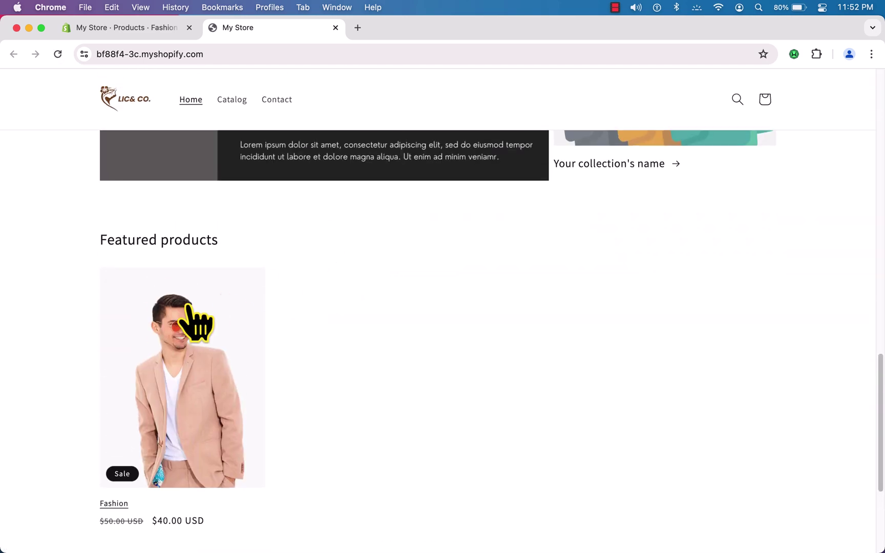
{"action": "left_click", "coordinate": [132, 29]}
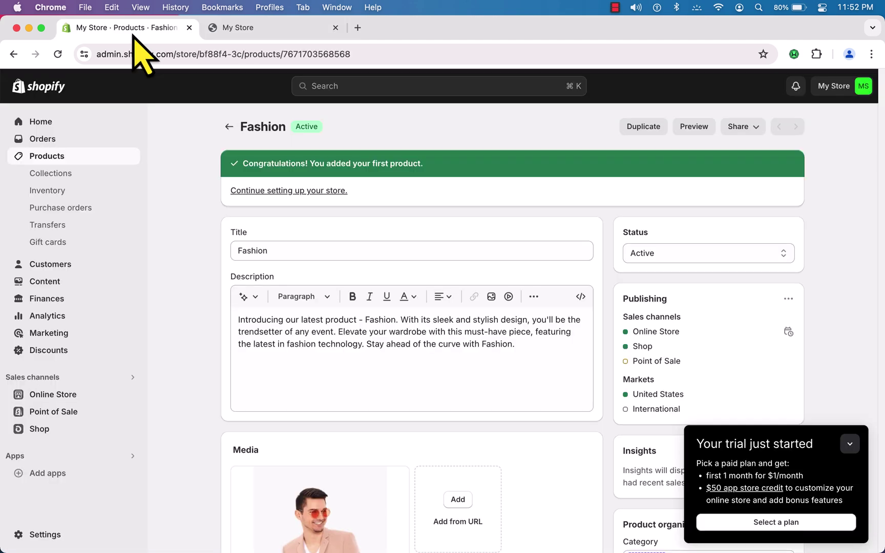
- Browse Customers and Analytics to Online Store > Pages, showing Contact, and dismiss the captions popup
{"action": "left_click", "coordinate": [62, 282]}
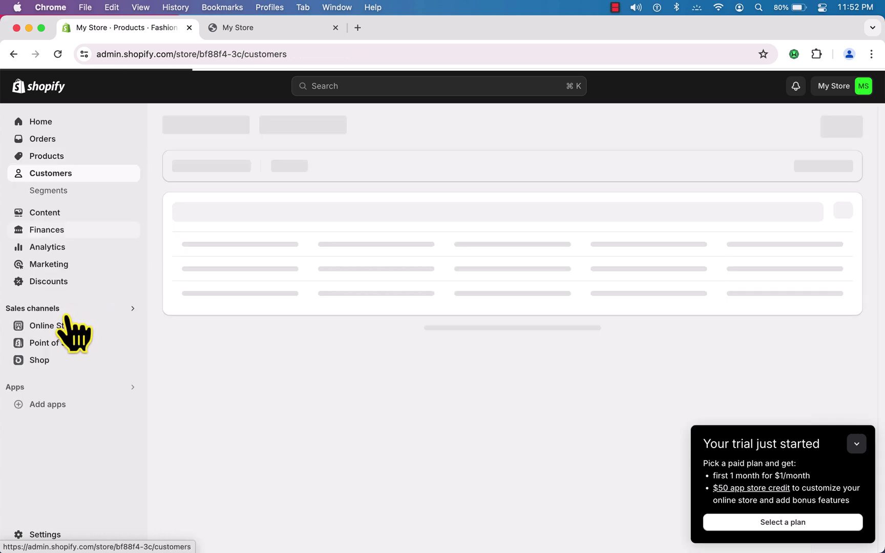
{"action": "left_click", "coordinate": [60, 252]}
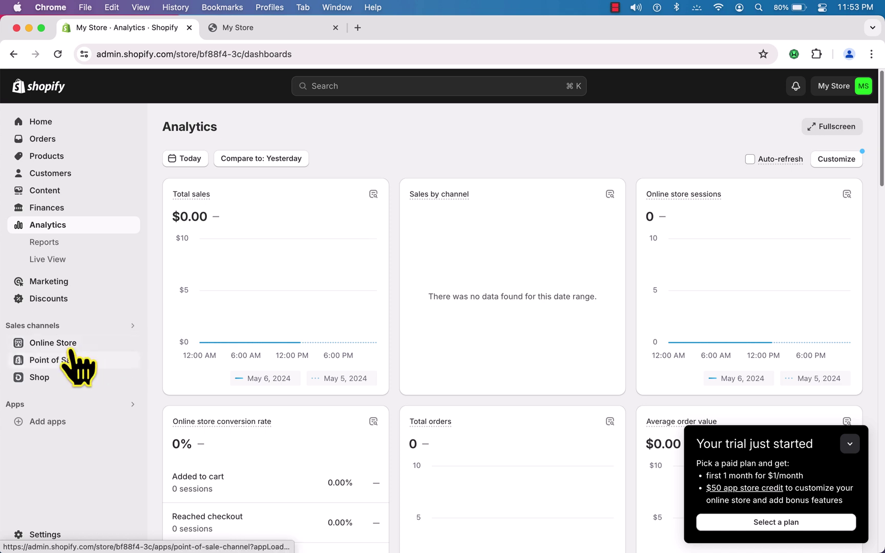
{"action": "left_click", "coordinate": [65, 344]}
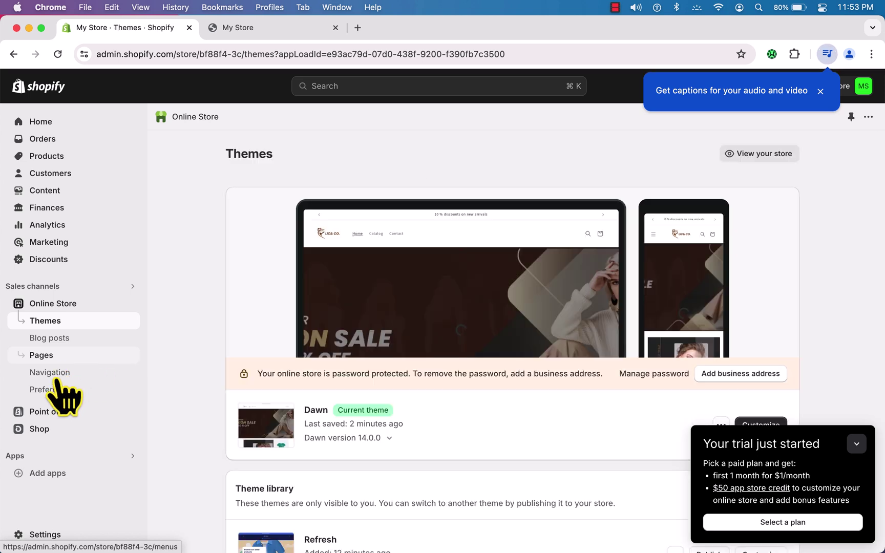
{"action": "left_click", "coordinate": [54, 362]}
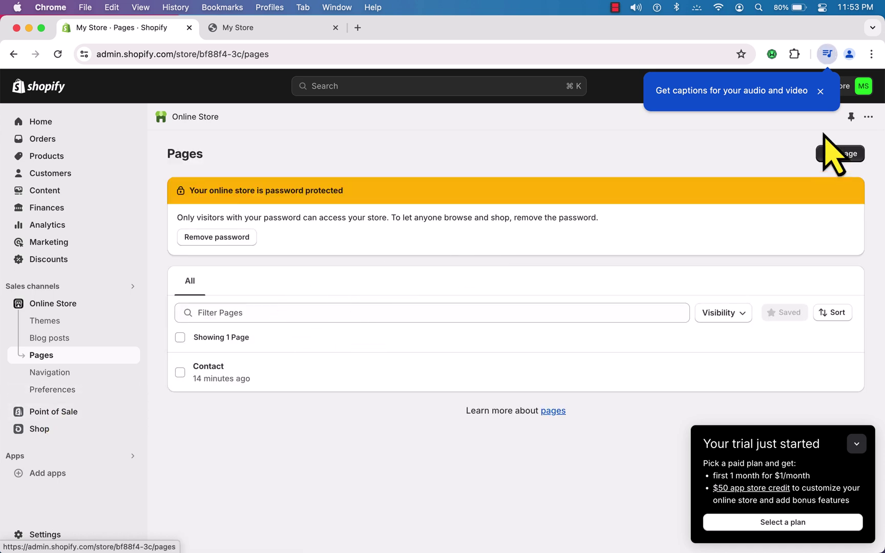
{"action": "left_click", "coordinate": [820, 91]}
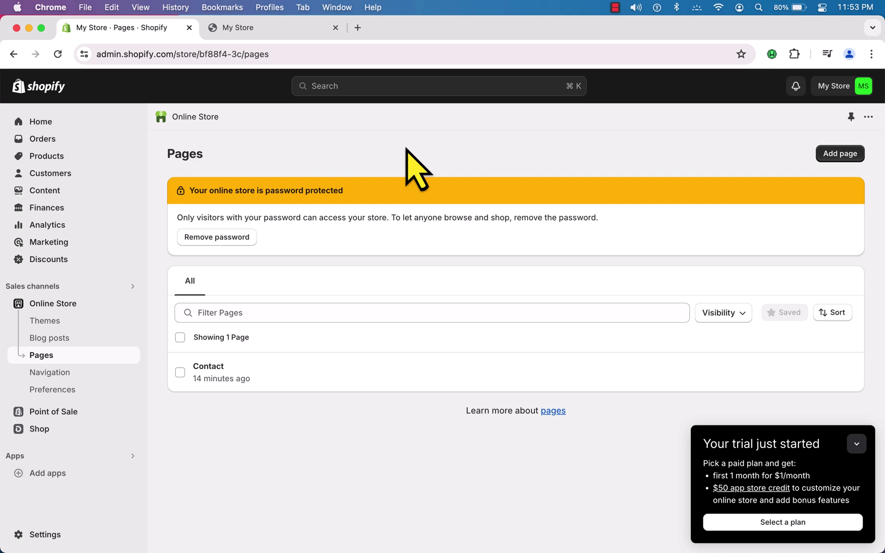